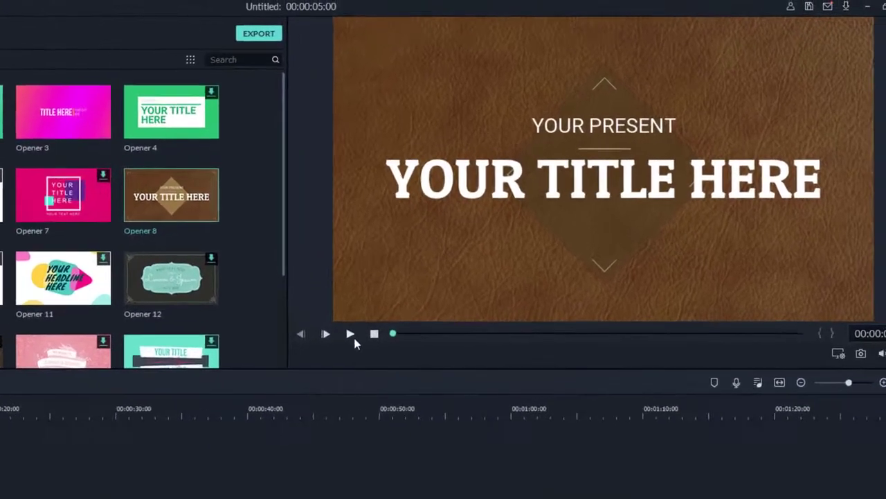
Preview the Opener 8 title and open its timeline clip in the advanced text editor
left_click(352, 338)
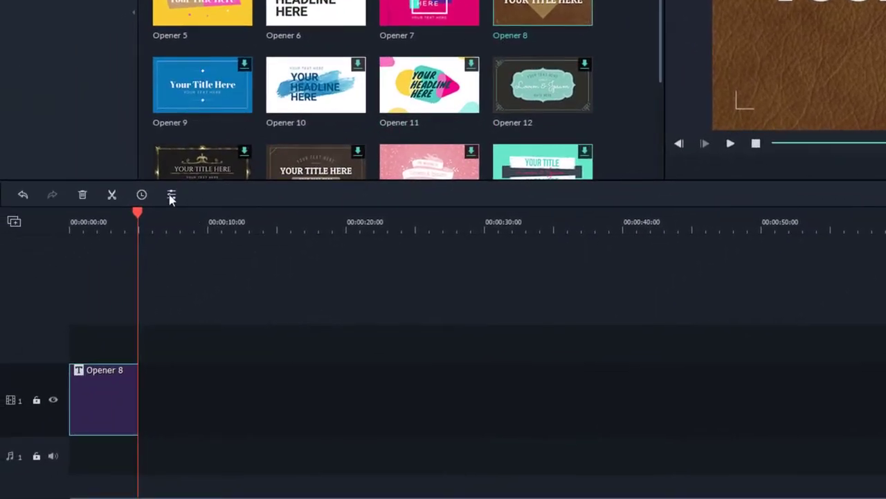
left_click(171, 196)
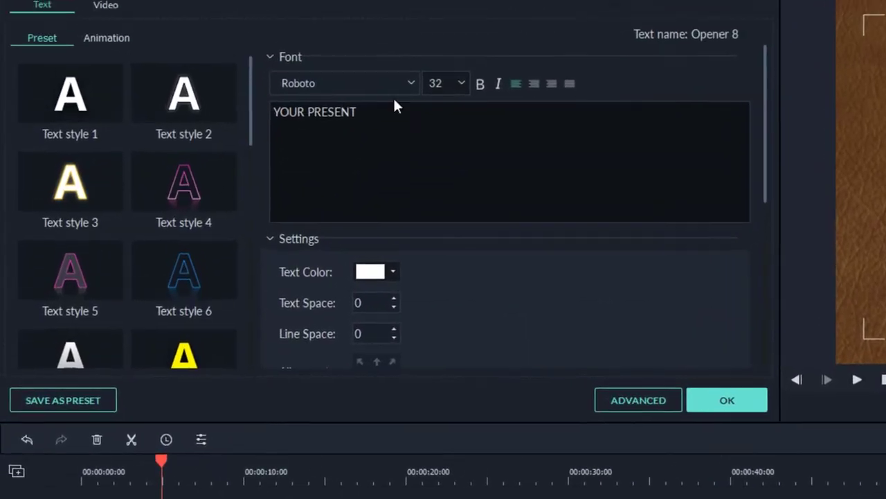
left_click_drag(358, 111, 273, 112)
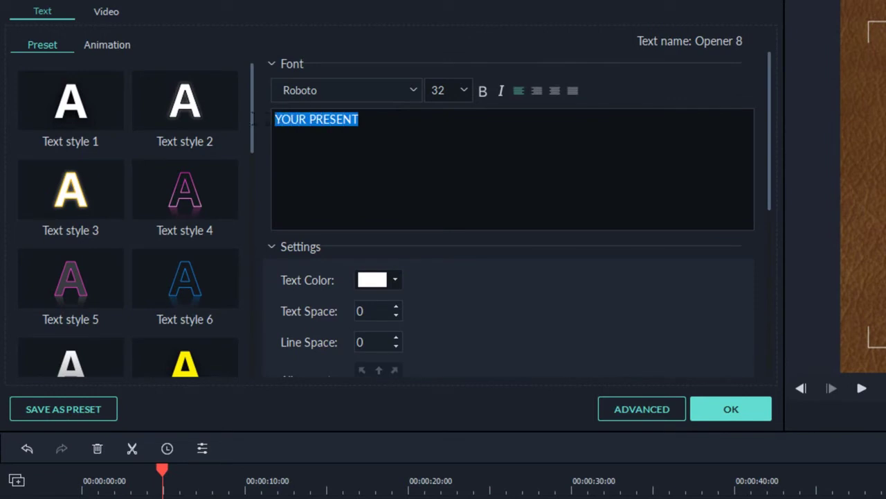
left_click(641, 408)
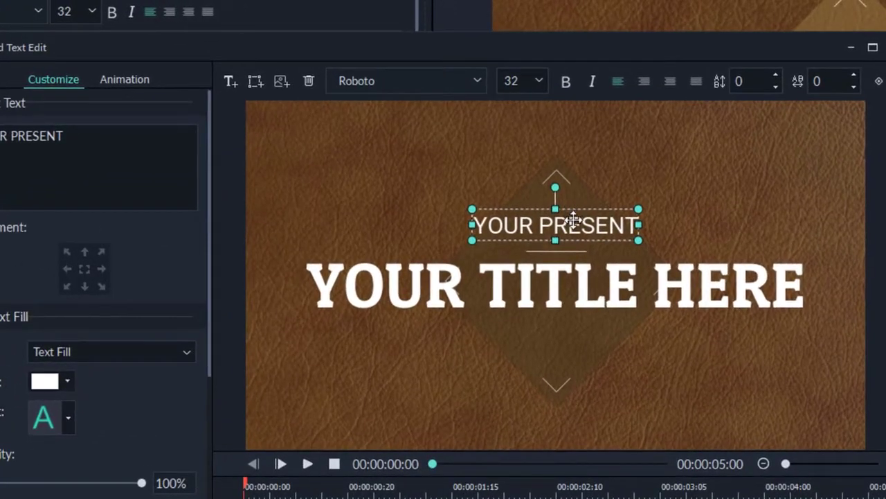
Replace the large YOUR TITLE HERE text with the person's name
left_click(560, 277)
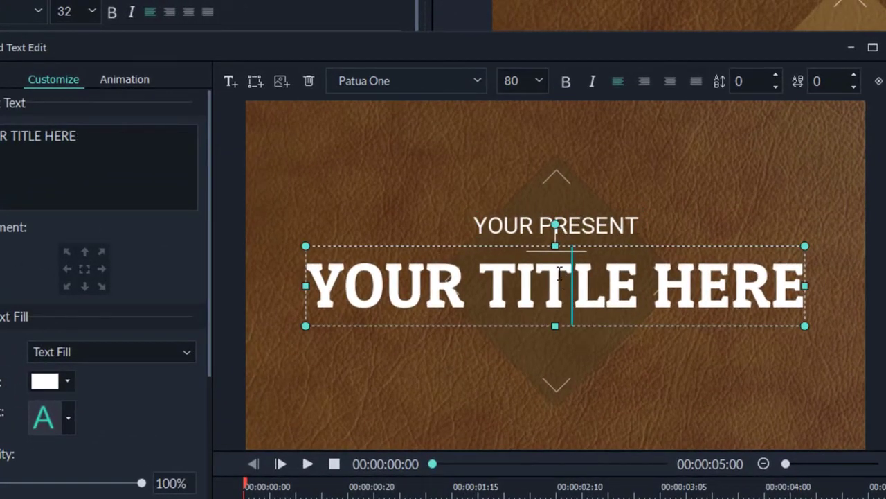
key("ctrl+a")
type("Hemendar")
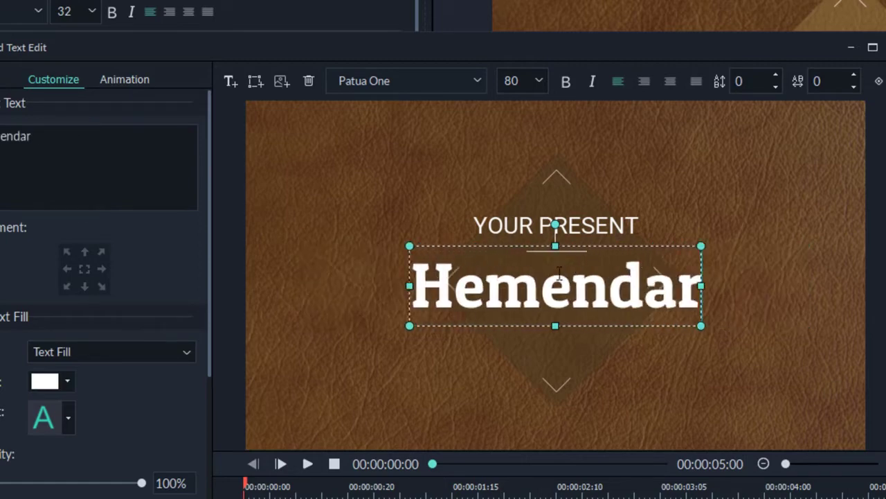
Delete the YOUR PRESENT text above the title and play back the opener briefly
left_click(594, 223)
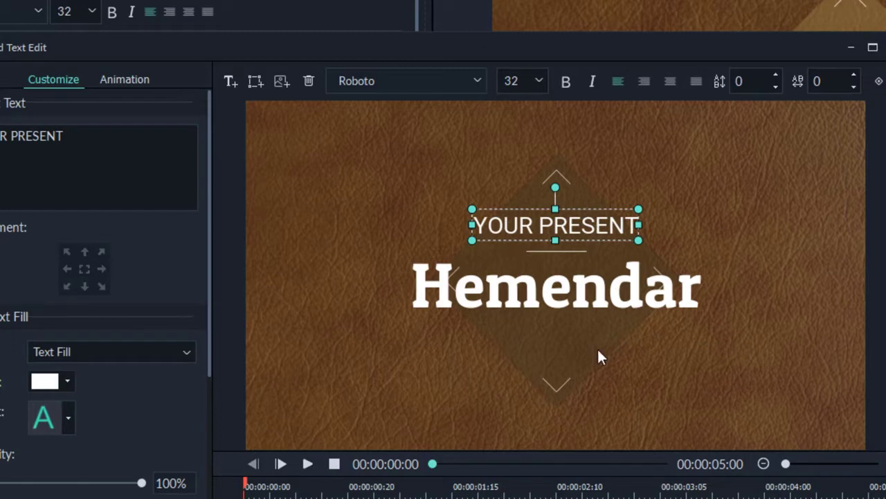
left_click(310, 80)
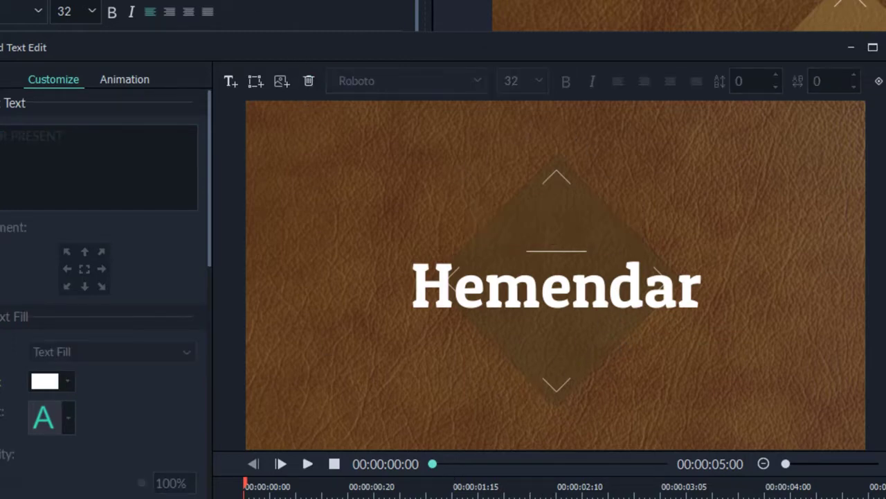
key("space")
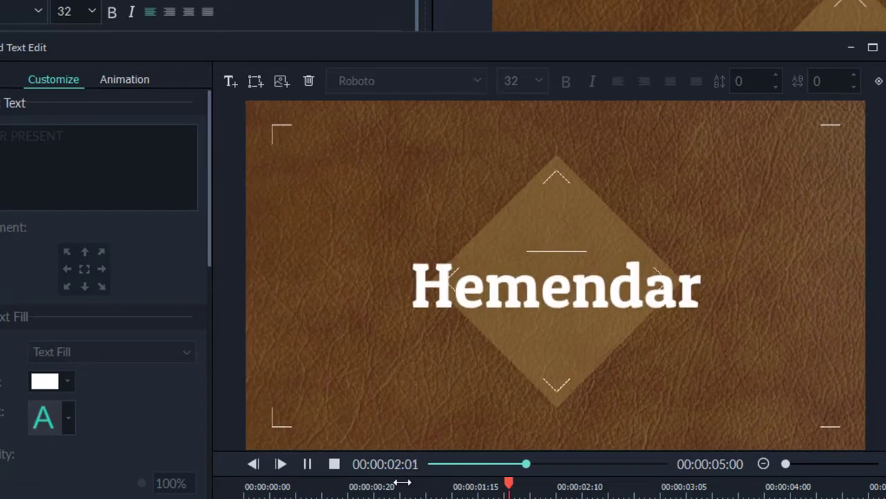
key("space")
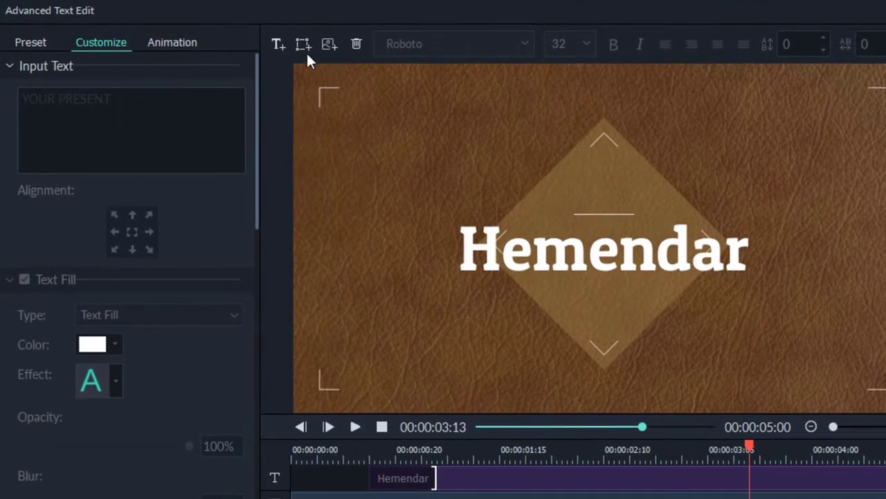
Add a text box just above the thin line over the main title, reading "fgfgfdfgdytfry"
left_click(279, 45)
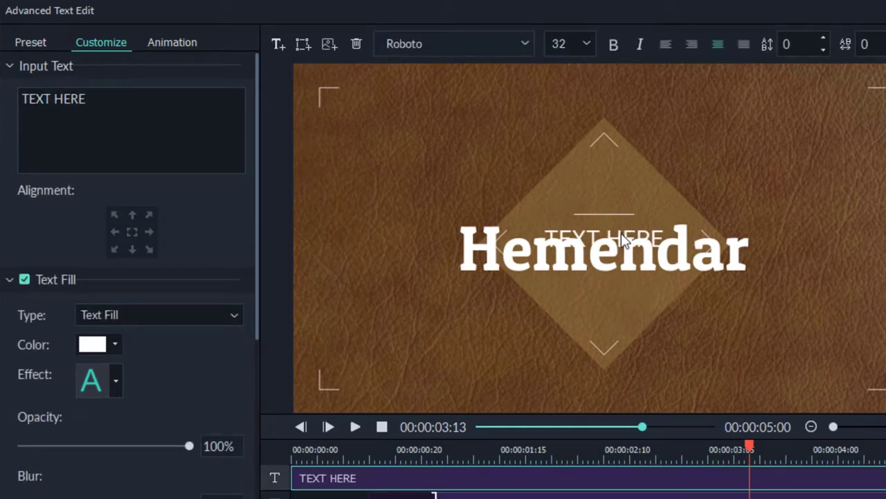
left_click_drag(625, 239, 626, 183)
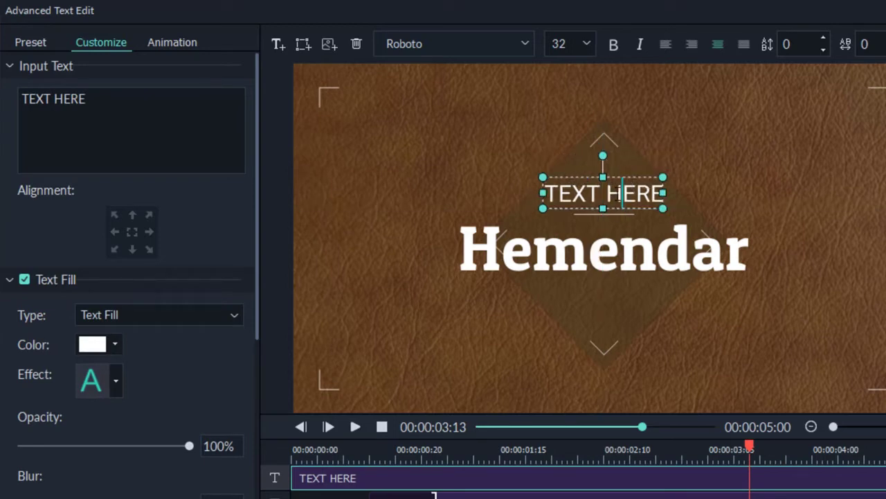
double_click(617, 194)
type("fgfgfdfgdytfry")
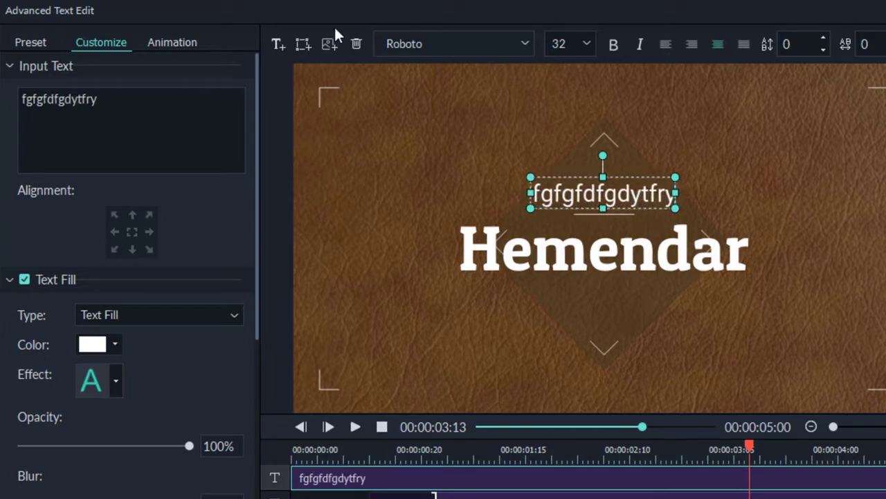
Format the new small text in bold Raleway Medium Italic with left alignment
left_click(524, 42)
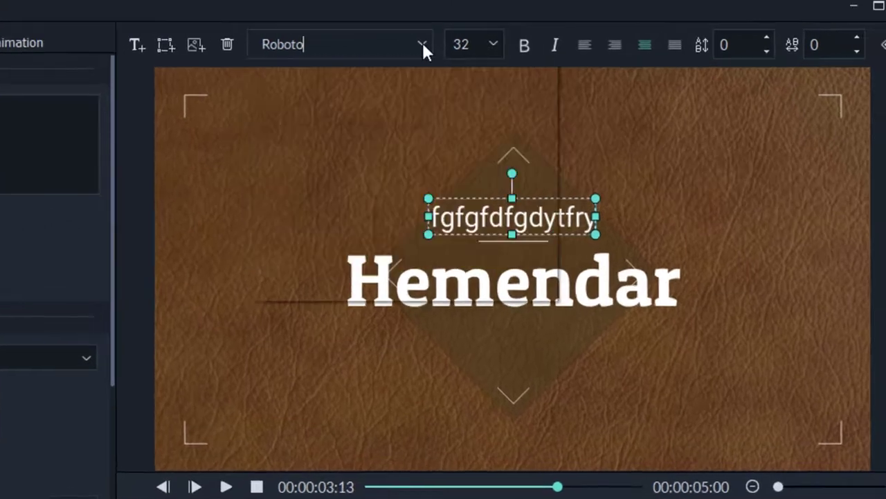
left_click(424, 49)
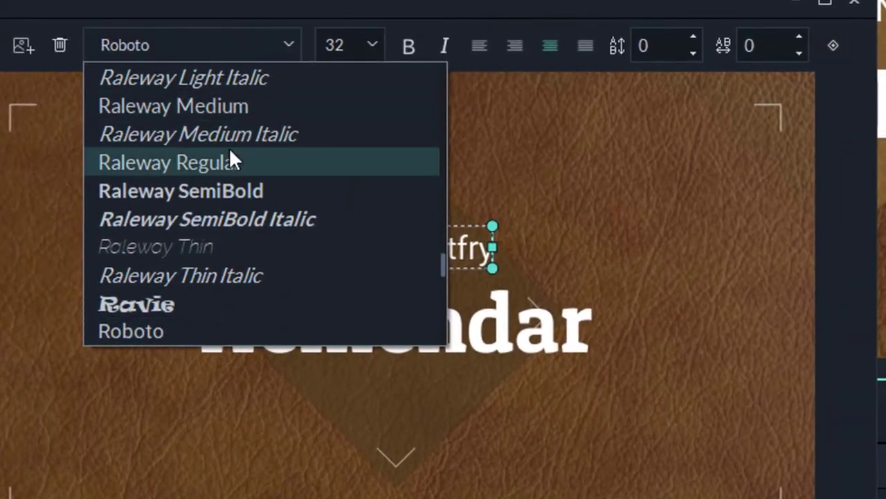
left_click(224, 138)
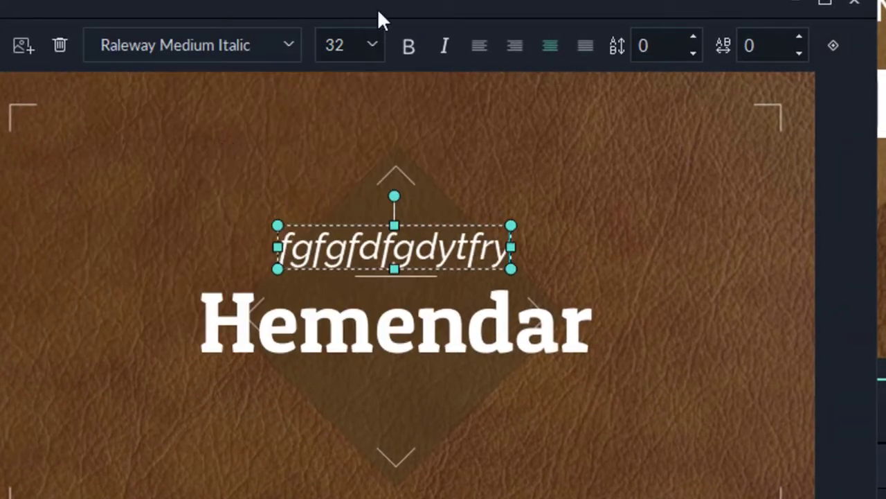
left_click(374, 46)
left_click(374, 45)
left_click(414, 44)
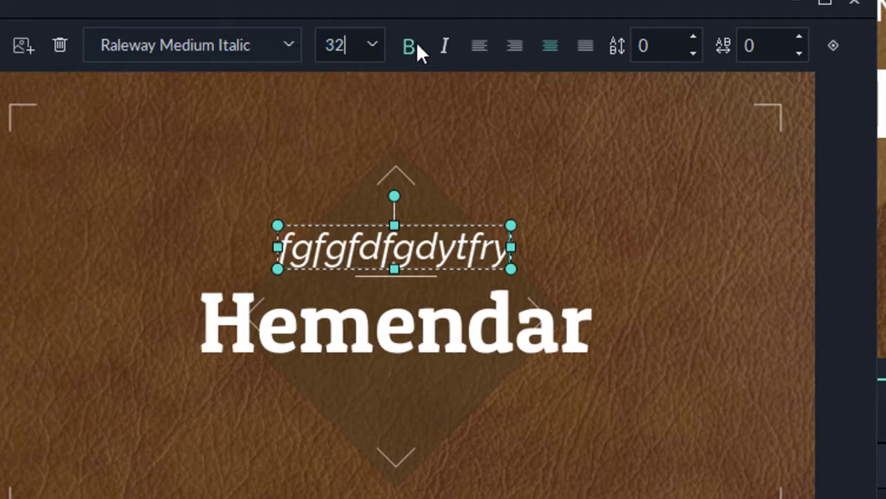
left_click(481, 46)
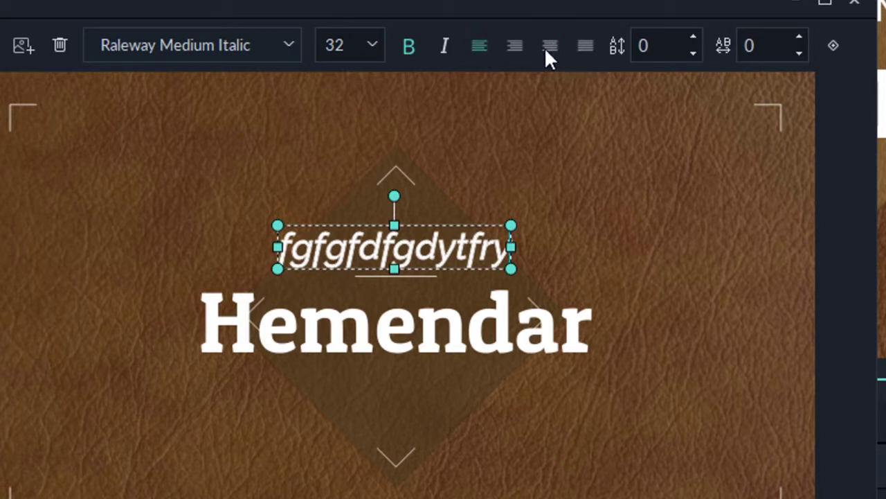
Break the small text before its last letter and make the second line read "yuiyuiyuiyuiy"
left_click(492, 248)
key("Return")
type("yuiyuiyuiyuiy")
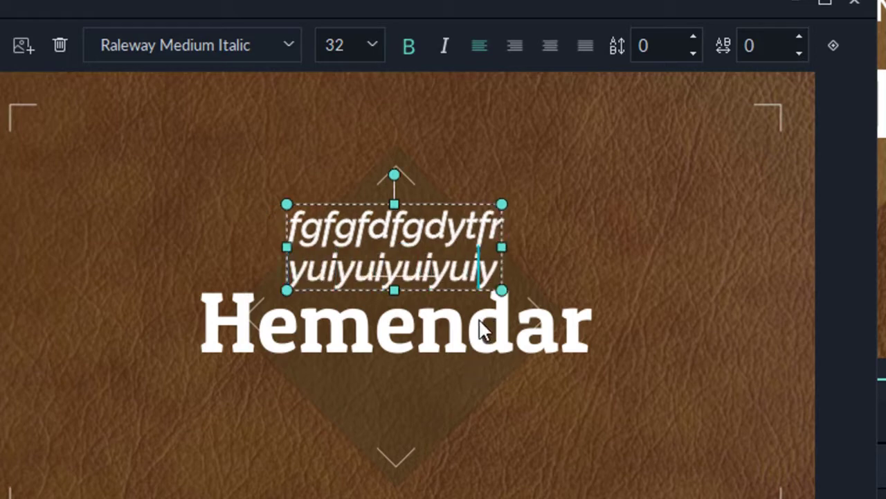
Set the two-line text's line spacing to 12 and its character spacing to -6
key("ctrl+a")
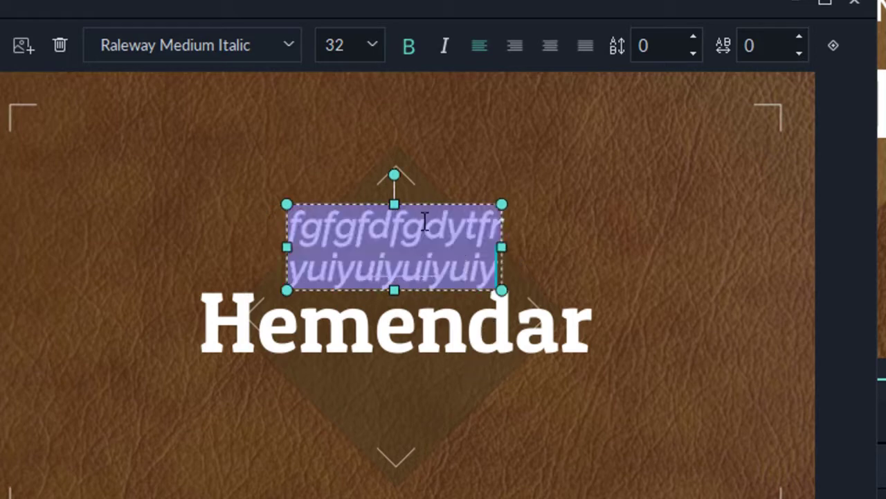
left_click(662, 52)
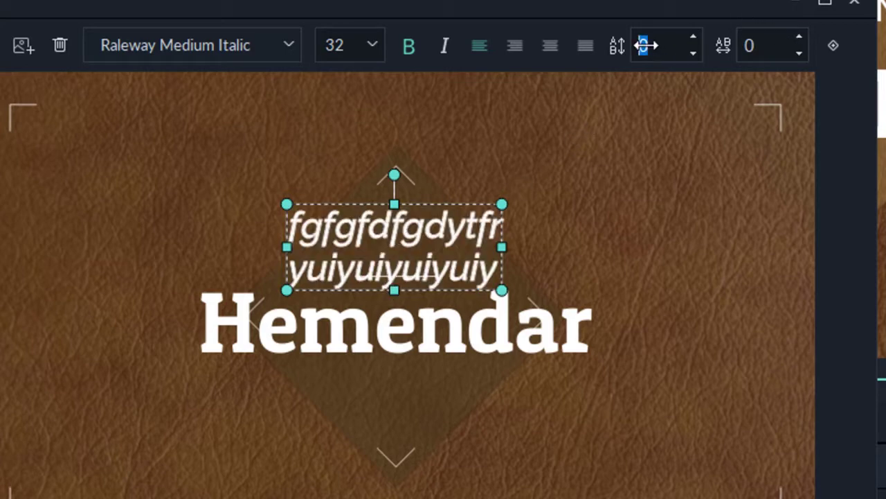
mouse_move(647, 44)
left_mouse_down()
mouse_move(697, 44)
mouse_move(664, 45)
left_mouse_up()
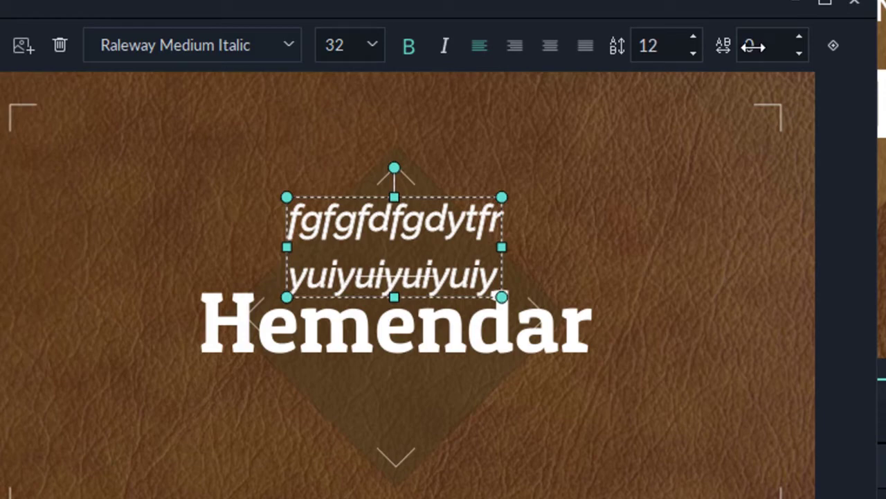
mouse_move(752, 45)
left_mouse_down()
mouse_move(829, 45)
mouse_move(757, 44)
left_mouse_up()
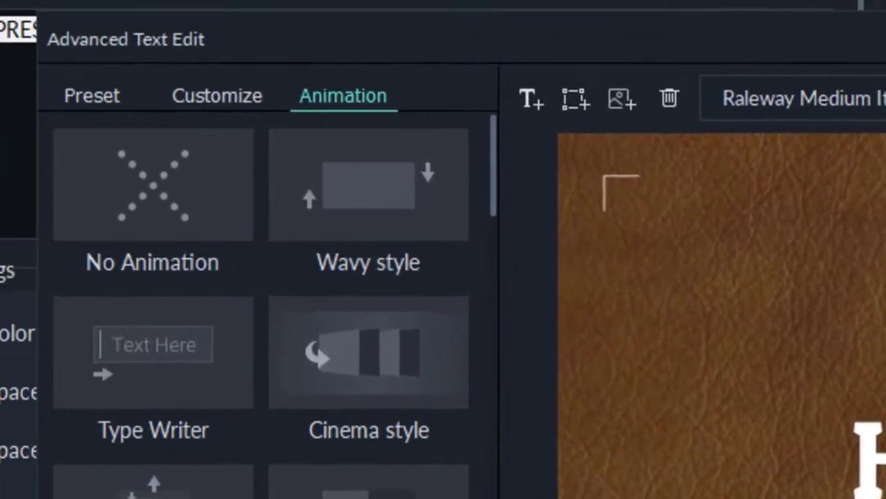
left_click(114, 94)
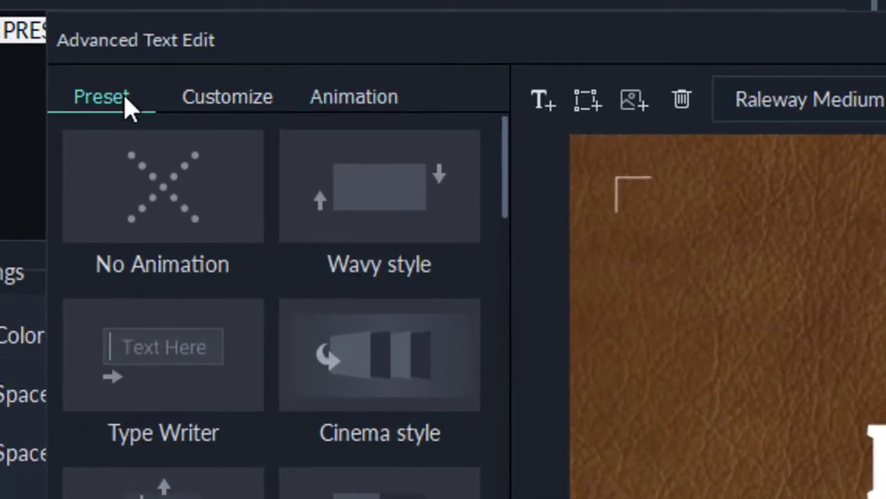
left_click(215, 95)
left_click(345, 97)
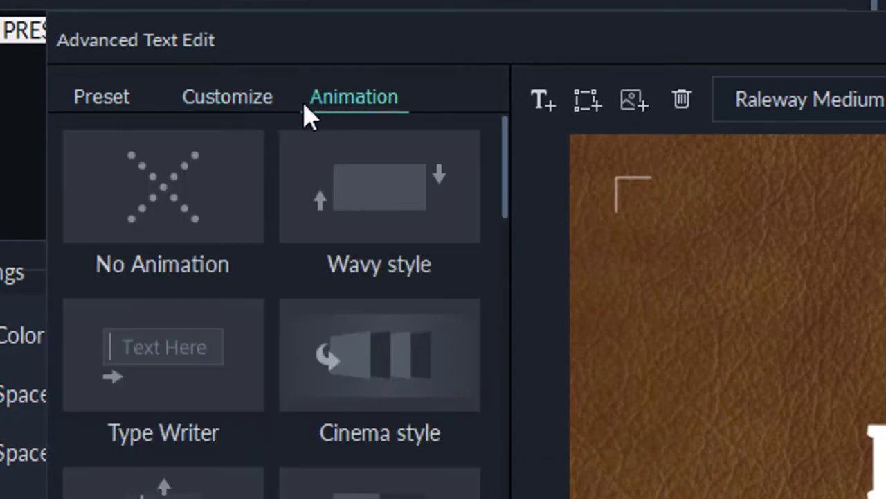
Try the bottom, left and right alignments on the two-line text and finish with it aligned to the frame's top centre
left_click(232, 104)
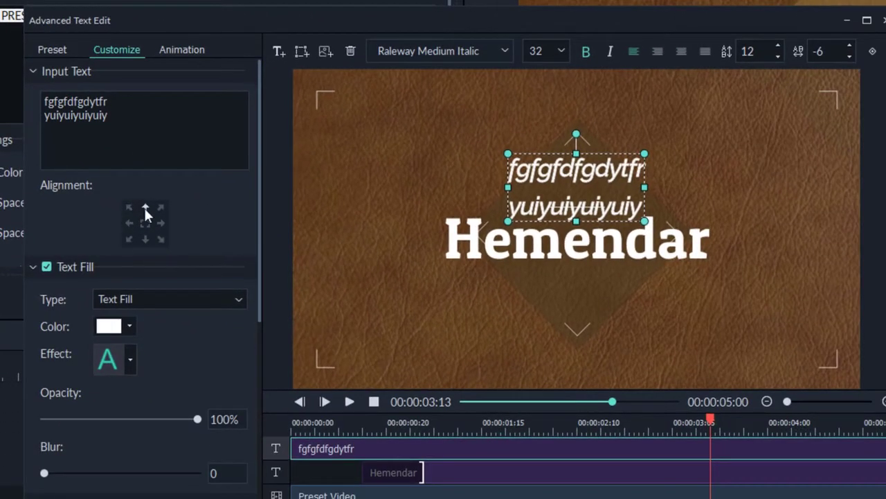
left_click(145, 208)
left_click(146, 239)
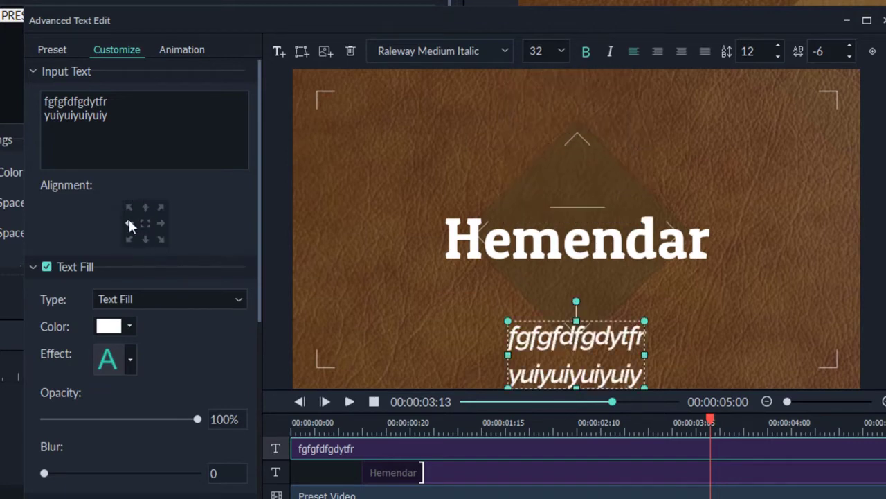
left_click(129, 224)
left_click(161, 223)
left_click(146, 208)
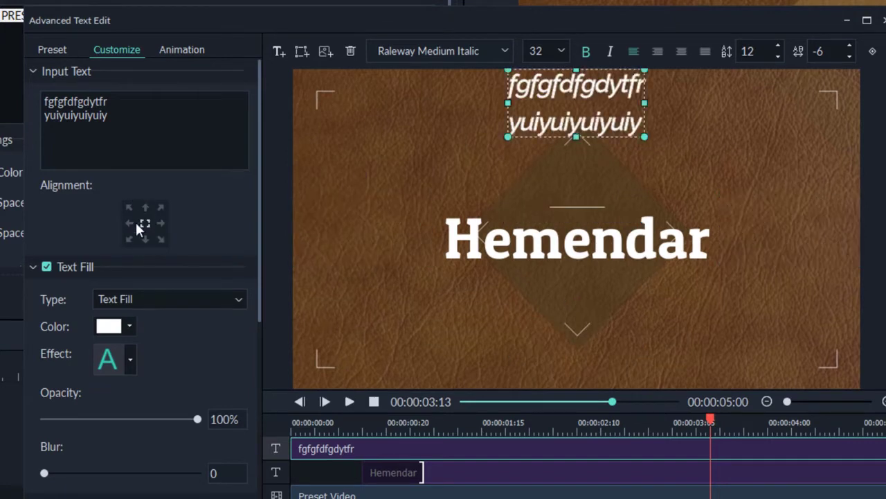
Keep the Text Fill type, colour the two-line text dark red and apply the last, thickest fill effect
scroll(130, 251, "down", 1)
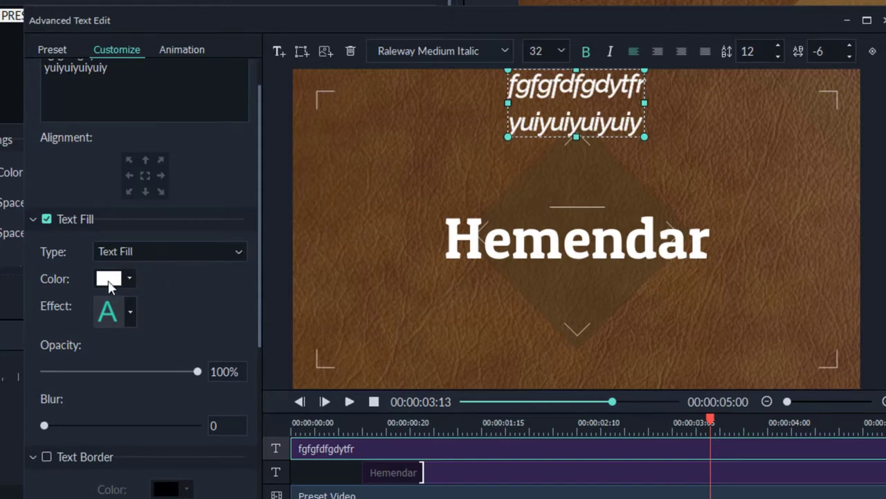
left_click(191, 256)
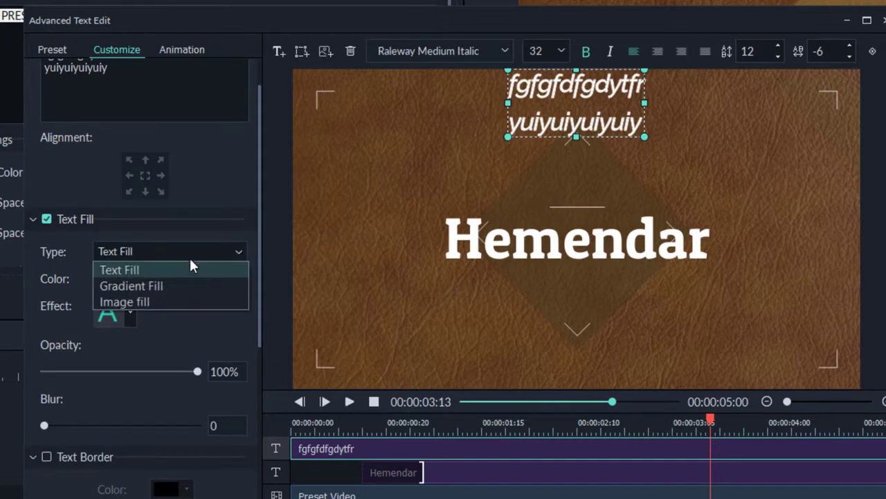
left_click(151, 252)
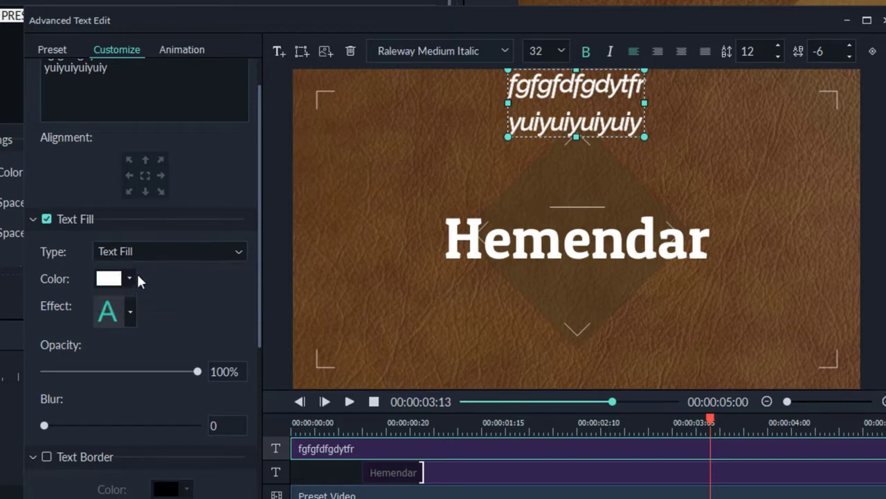
left_click(128, 280)
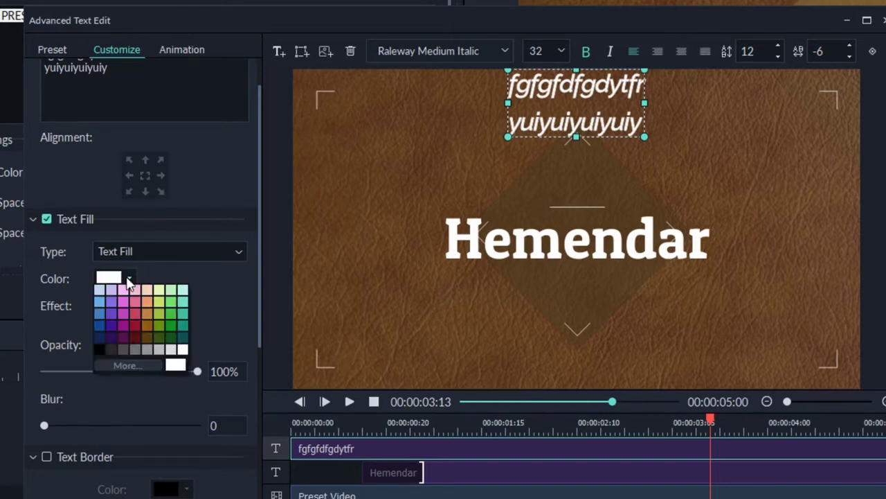
left_click(135, 324)
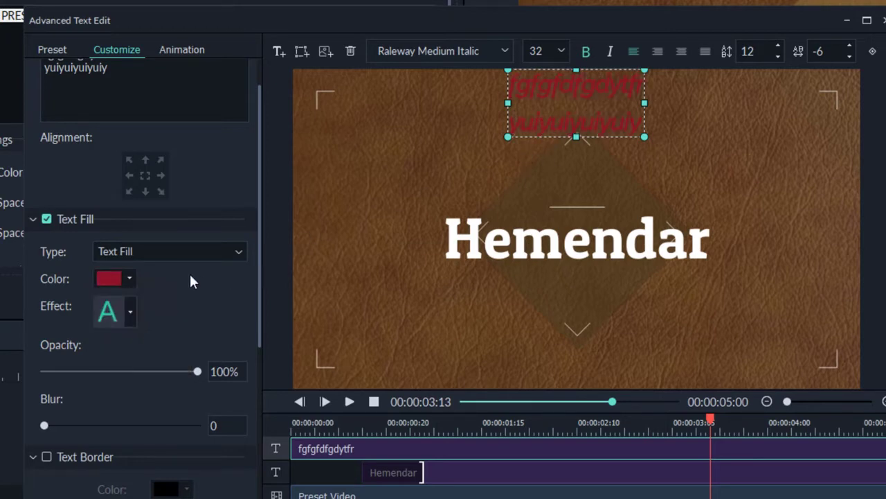
left_click(130, 313)
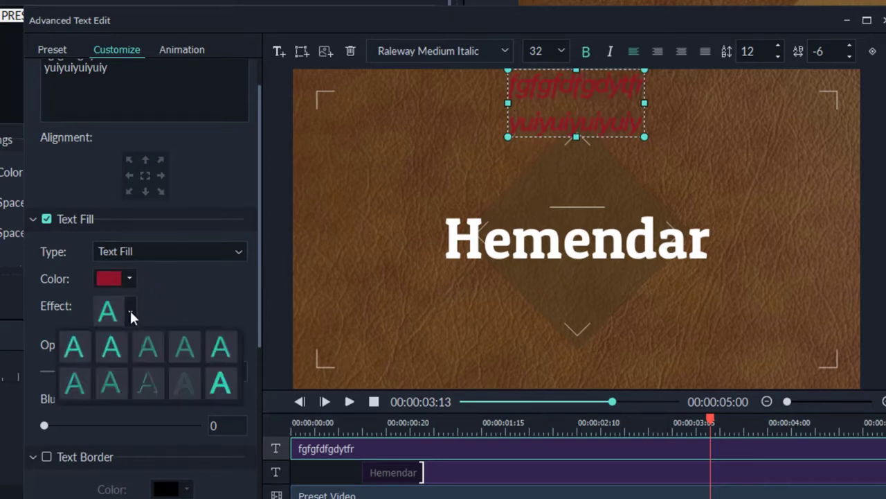
left_click(221, 385)
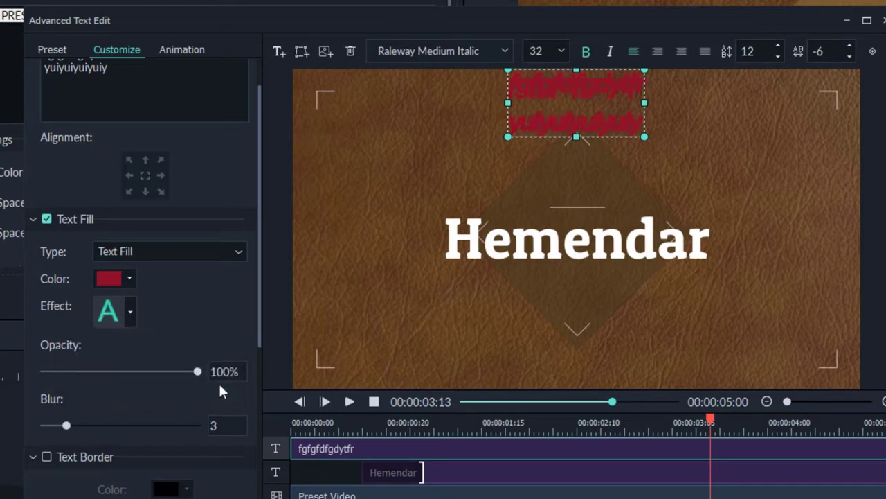
Fill the two-line text light blue with the first fill effect, at 100% opacity and 0 blur
left_click(127, 278)
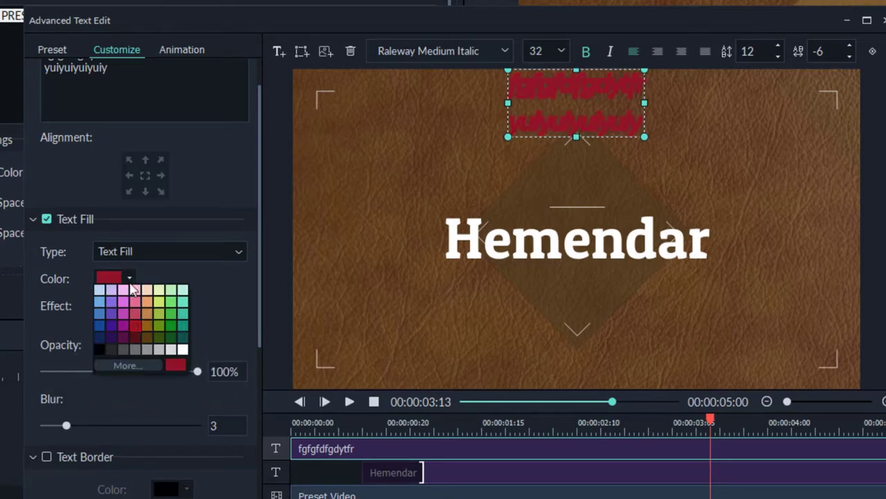
left_click(101, 294)
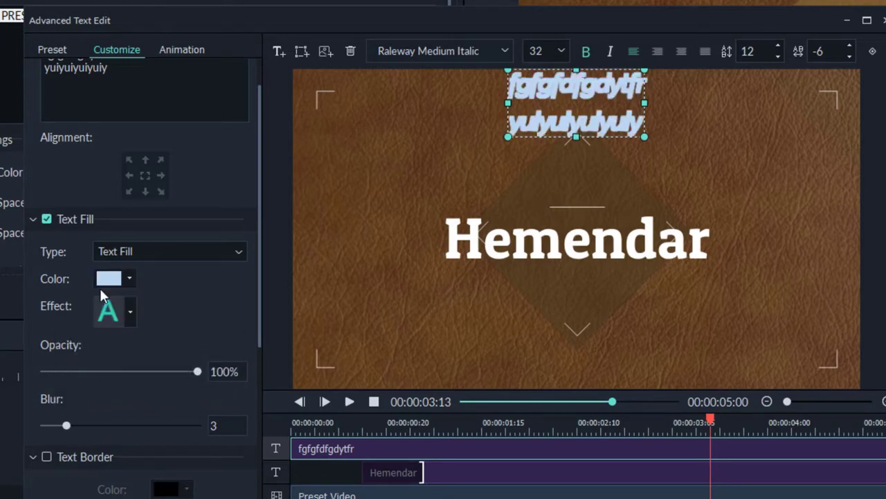
left_click(132, 310)
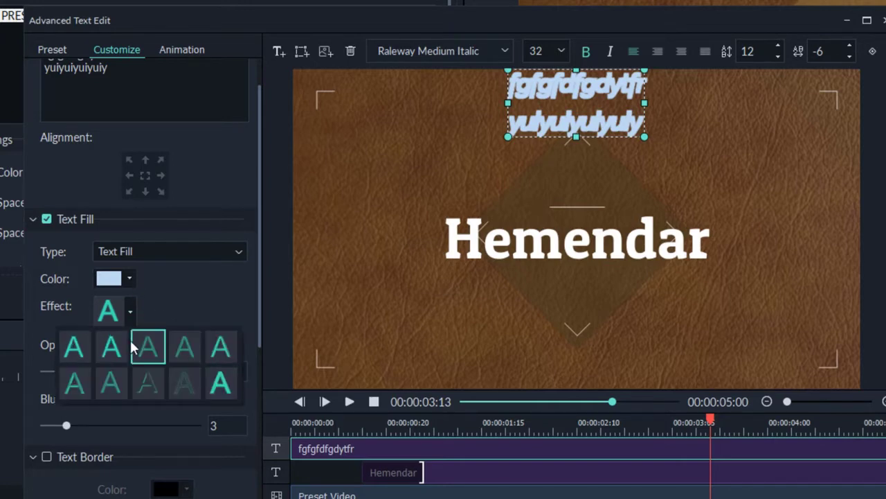
left_click(119, 344)
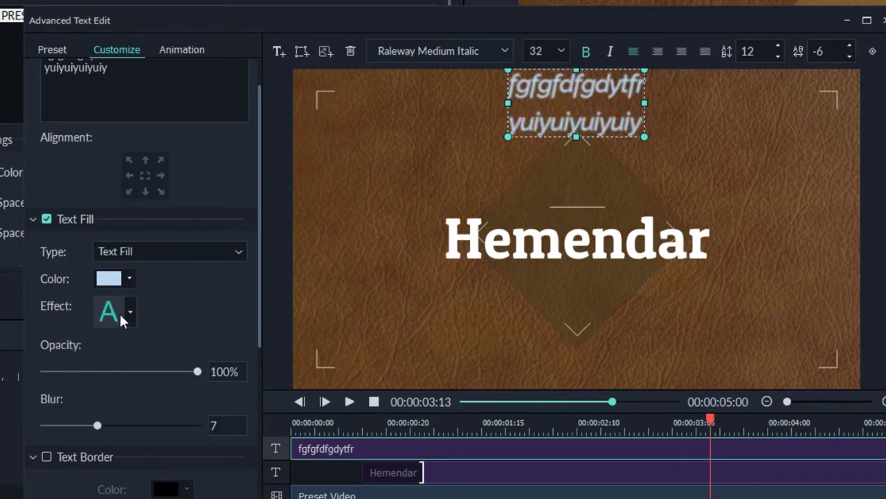
left_click(121, 319)
left_click(77, 348)
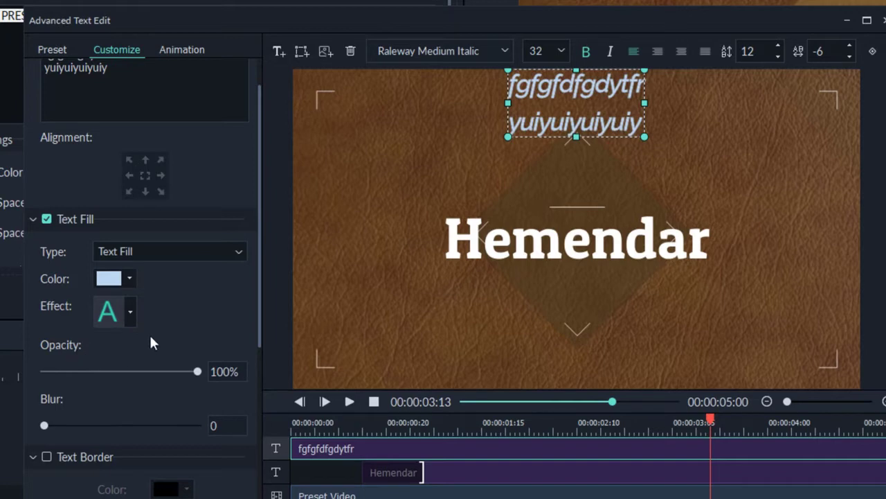
left_click_drag(193, 371, 212, 392)
left_click_drag(44, 426, 17, 431)
Add a rose-red text border to the two-line text with 91% opacity, 0 blur and size 11
scroll(169, 406, "down", 5)
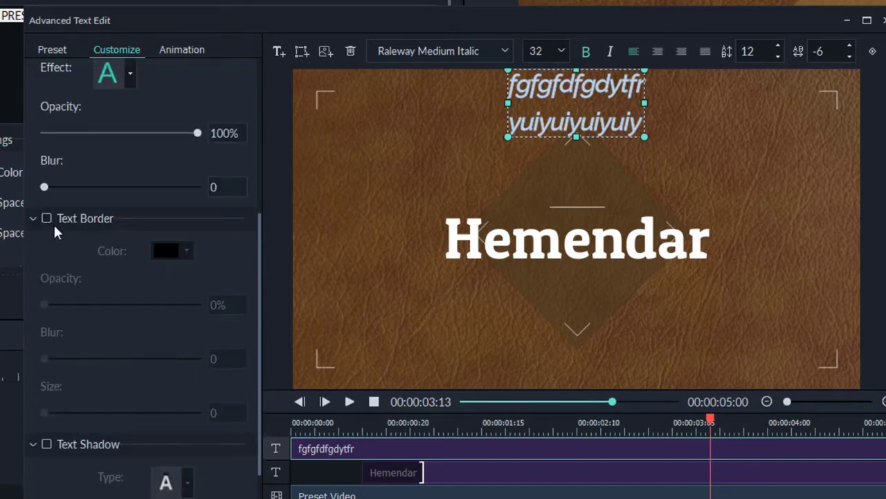
left_click(46, 218)
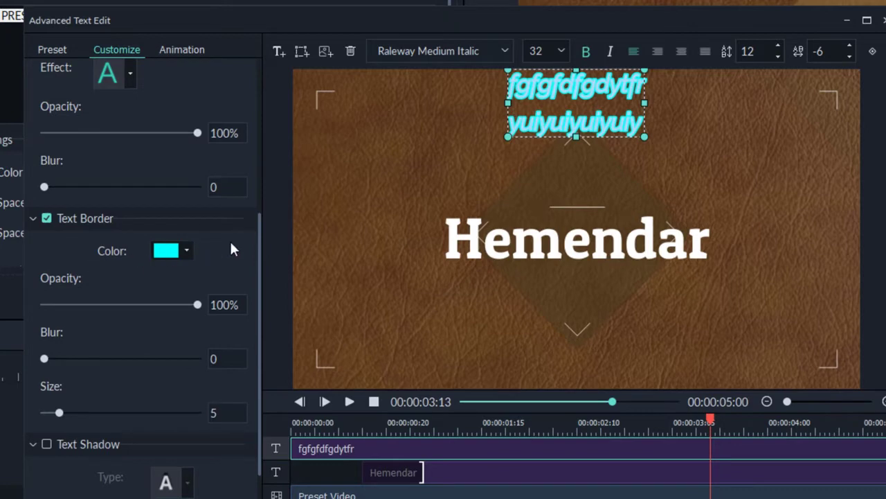
left_click(187, 252)
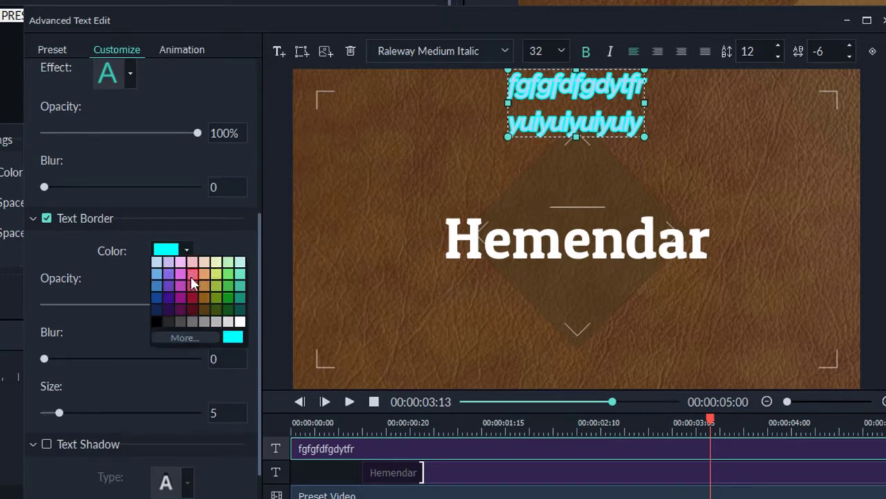
left_click(191, 284)
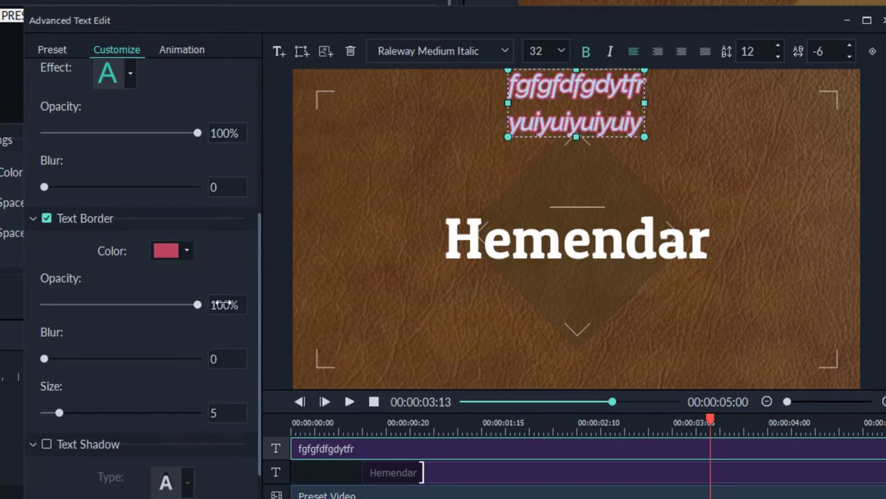
left_click_drag(198, 305, 185, 338)
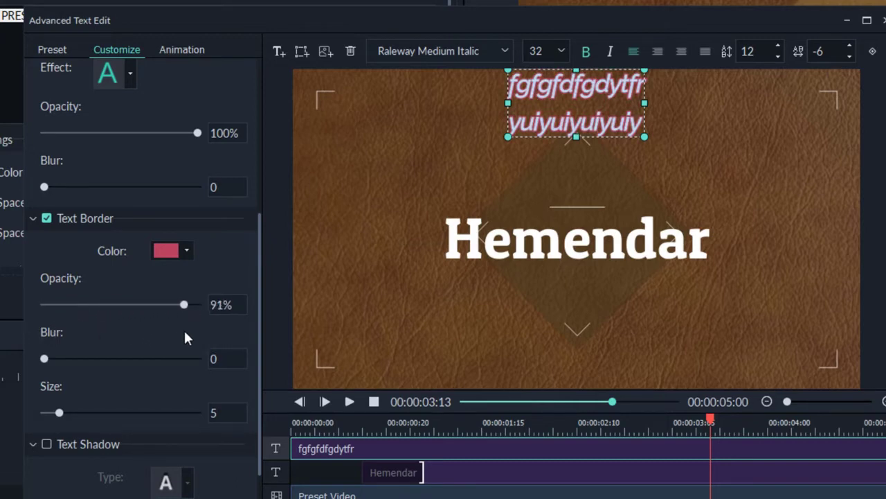
left_click_drag(45, 358, 4, 389)
left_click_drag(60, 414, 77, 417)
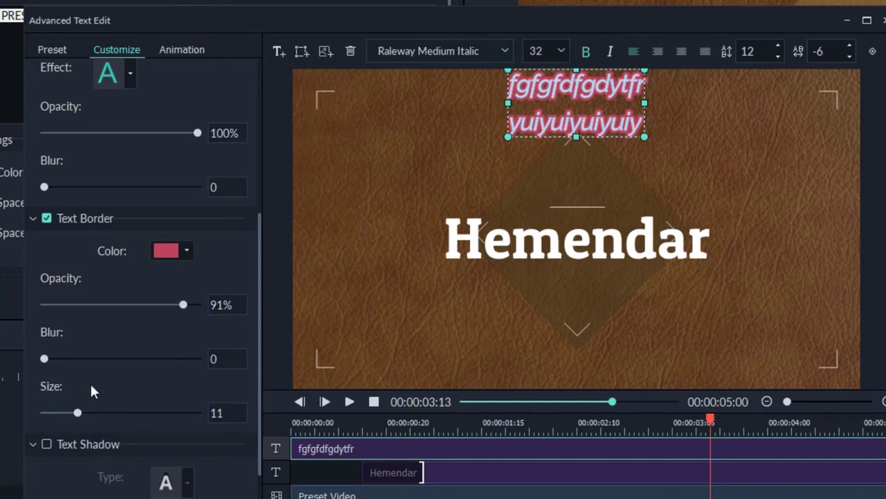
Add a black text shadow to the two-line text with 77% opacity, blur 7 and distance 8
scroll(91, 387, "down", 2)
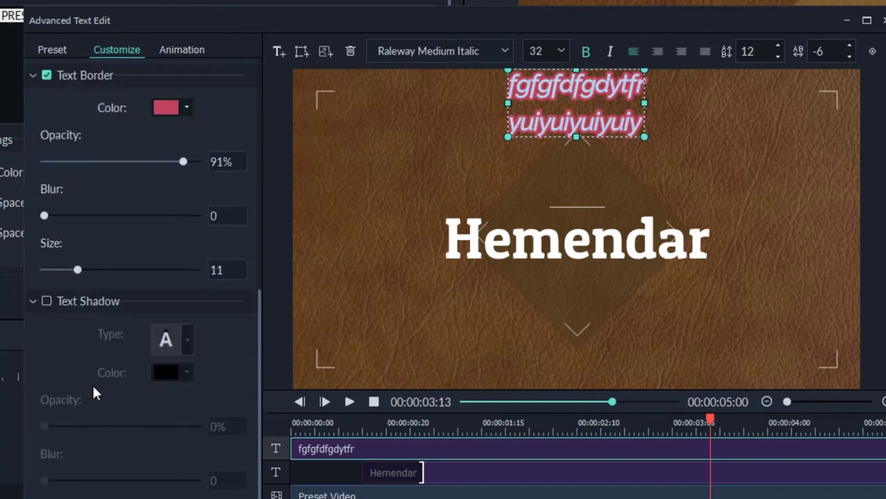
left_click(45, 301)
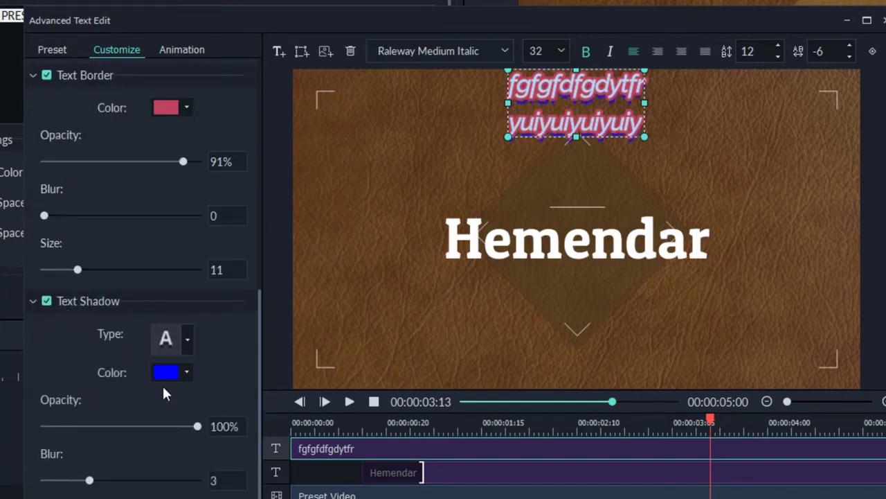
left_click(183, 374)
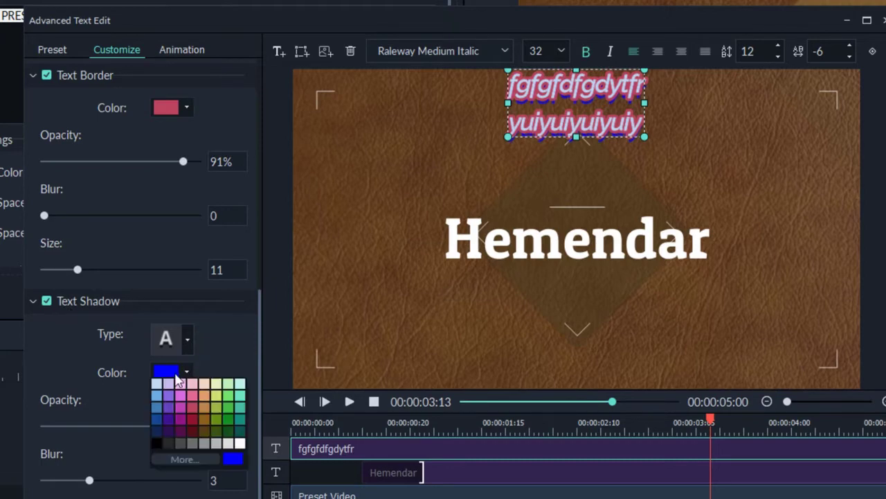
left_click(157, 443)
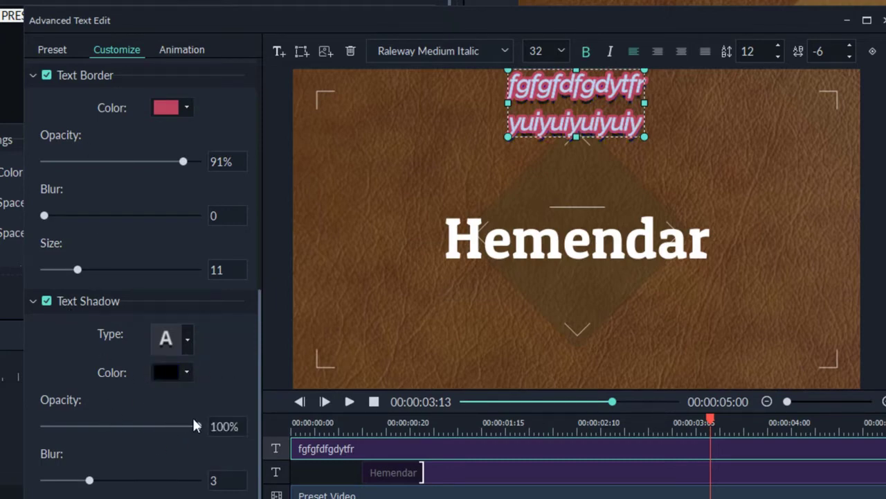
left_click_drag(194, 425, 165, 431)
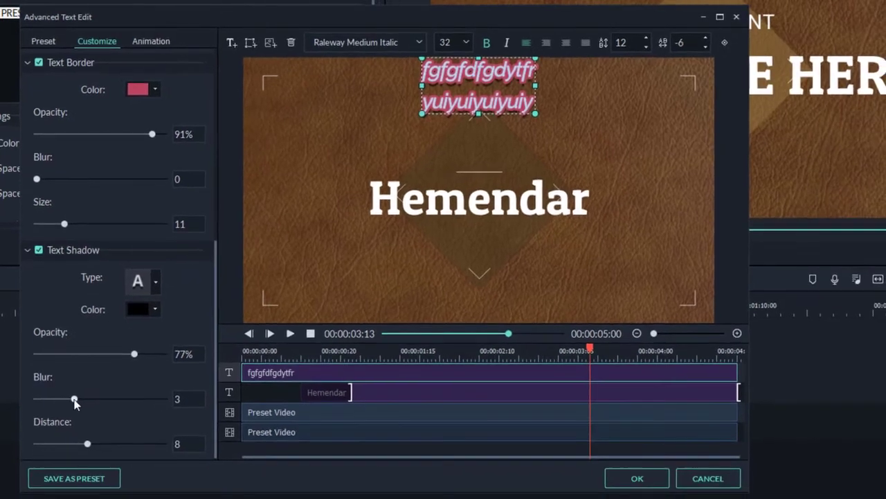
left_click_drag(74, 400, 129, 409)
left_click_drag(89, 444, 184, 438)
key("ctrl+z")
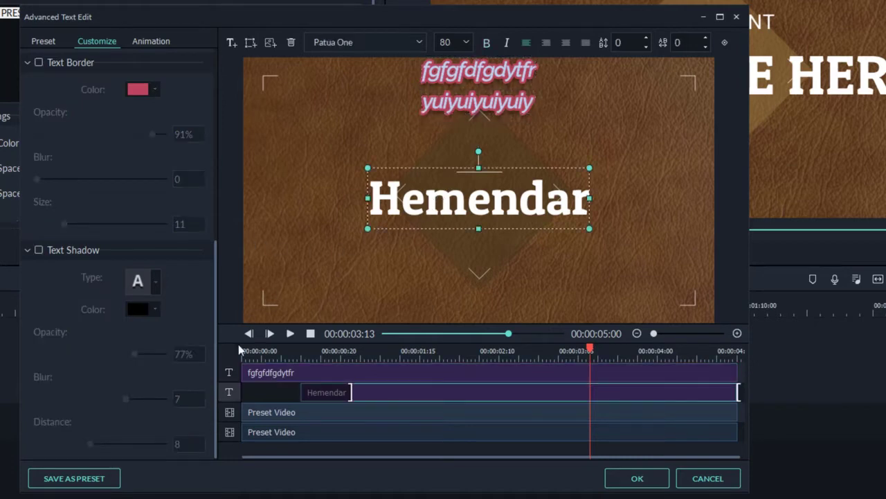
Turn on the large title's text shadow, try shadow types up to the straight-down one and set its distance to 8
left_click(39, 249)
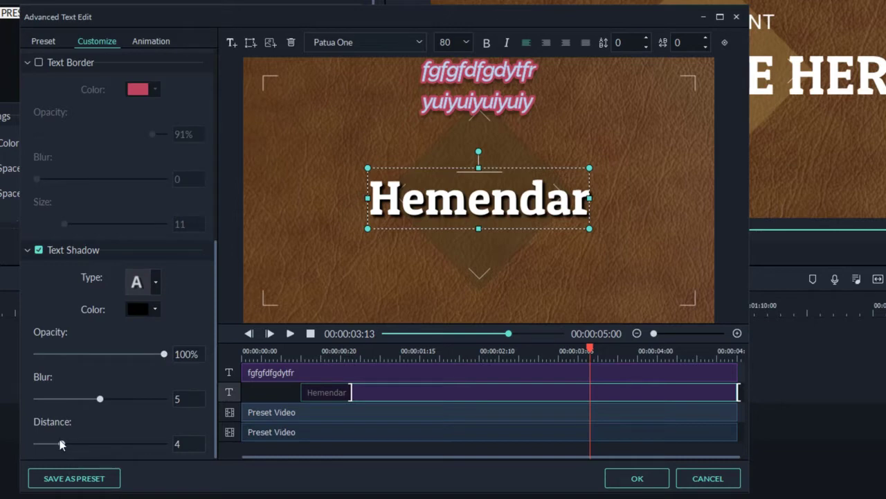
left_click_drag(70, 444, 131, 444)
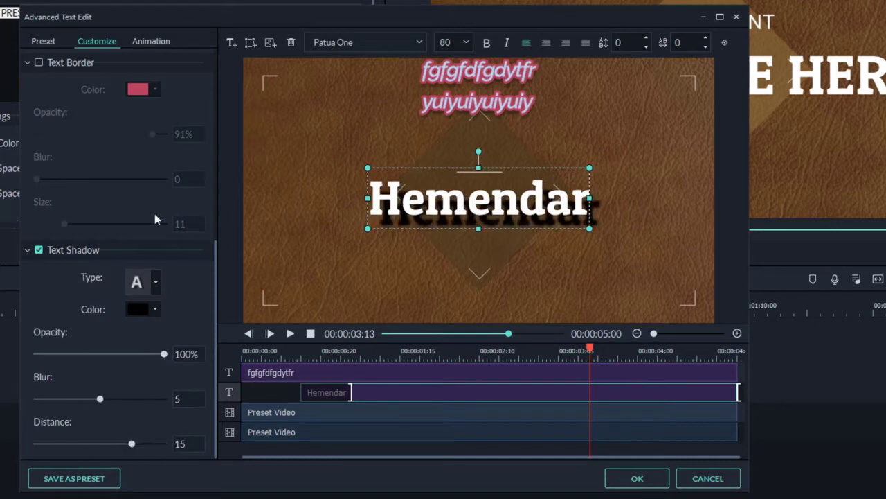
left_click(155, 283)
left_click(138, 342)
left_click(155, 284)
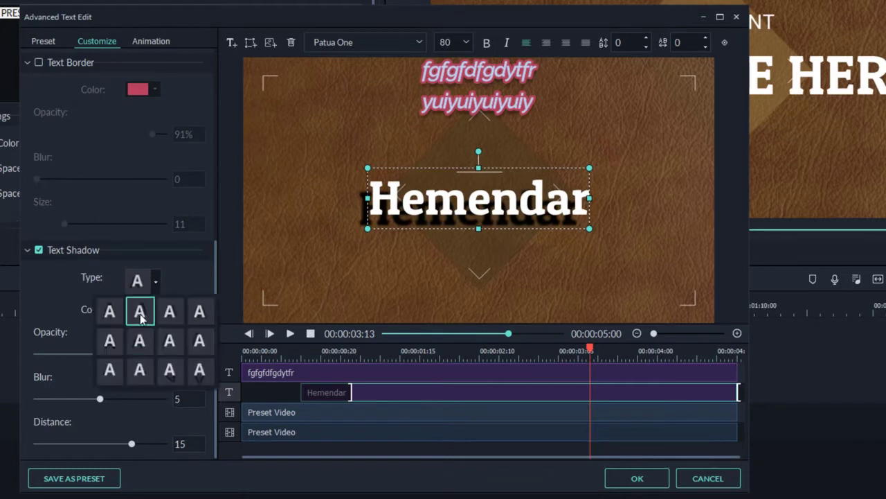
left_click(118, 333)
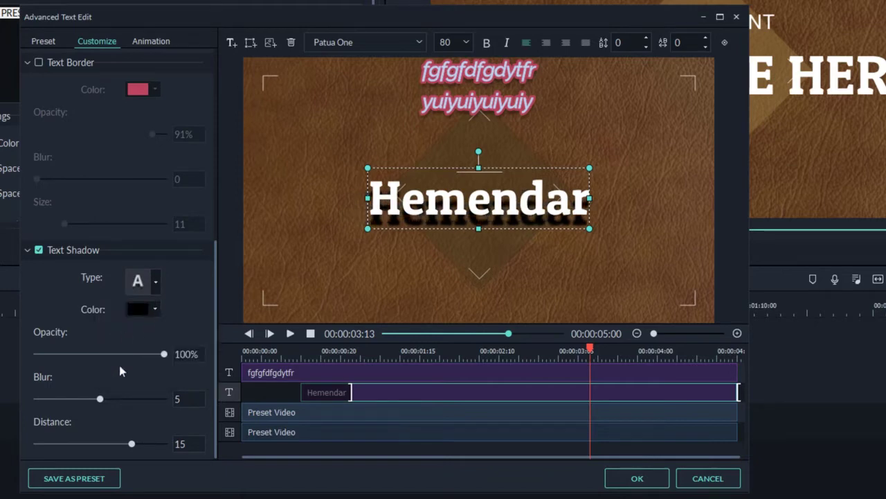
left_click_drag(137, 445, 87, 443)
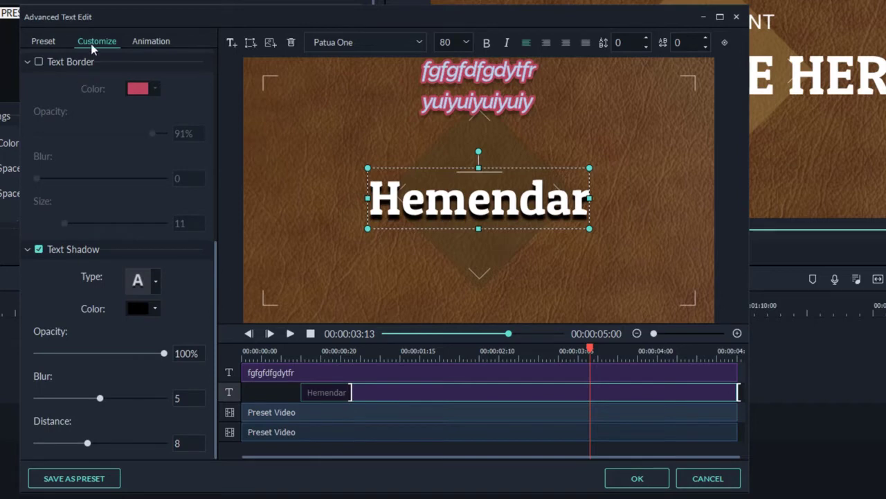
Try the Text style 6 and Text style 7 presets on the large title and finish with Text style 8
left_click(28, 42)
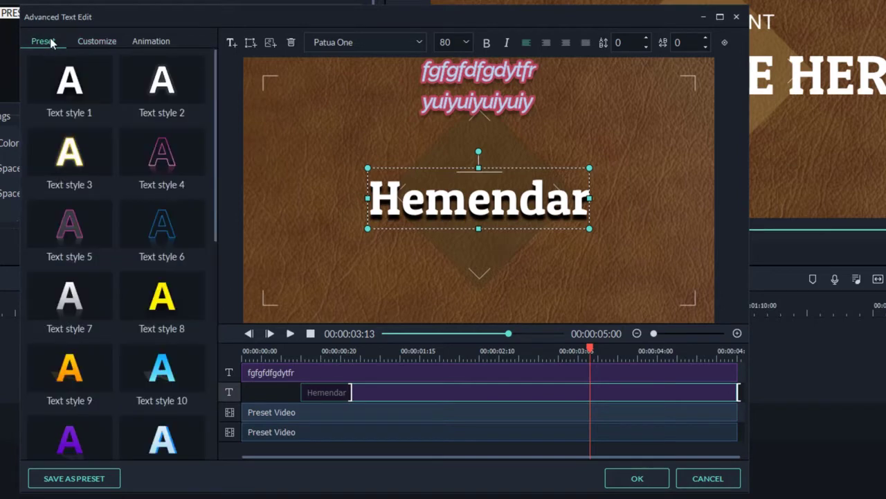
left_click(150, 238)
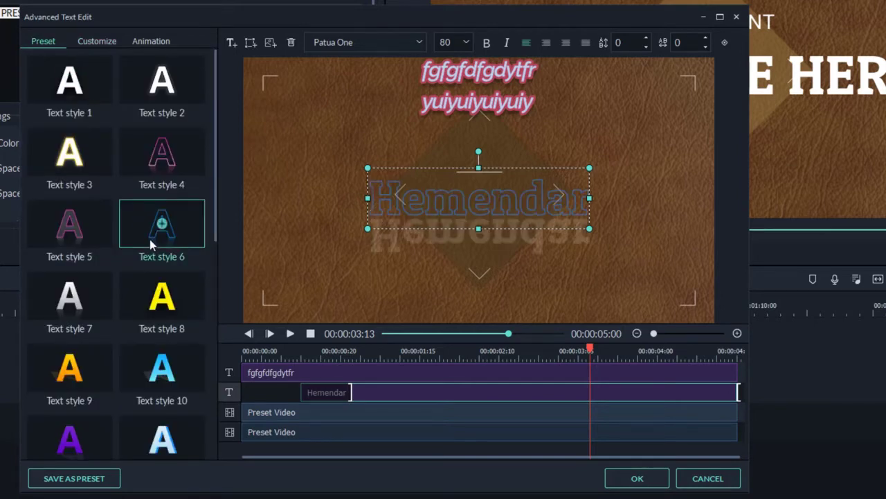
left_click(103, 297)
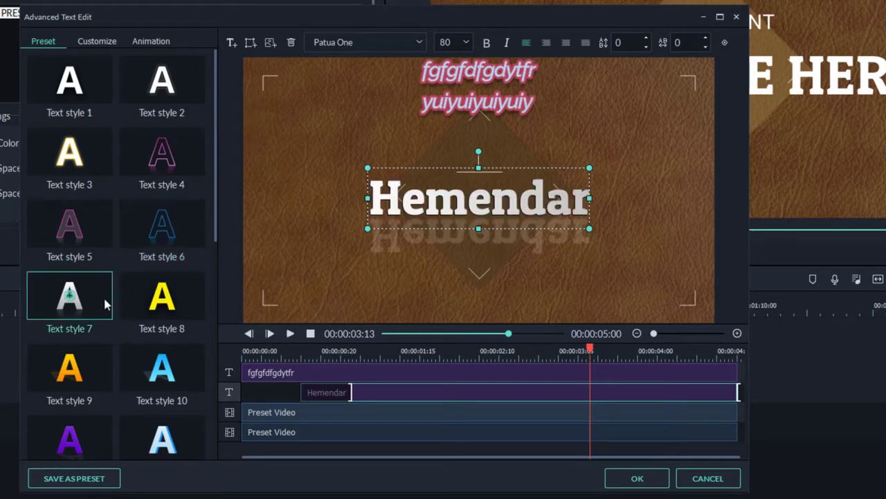
left_click(149, 320)
left_click(141, 367)
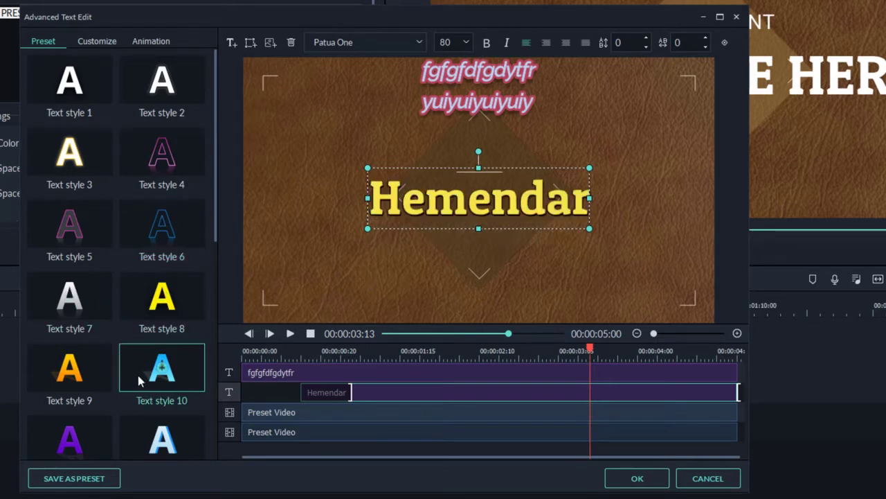
left_click(127, 314)
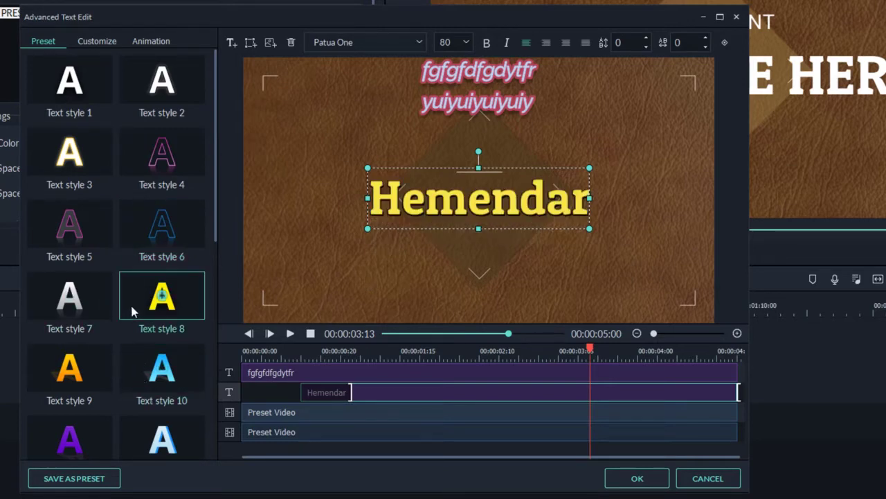
Apply the Type Writer animation to the large title and the Cinema style animation to the two-line text
left_click(156, 41)
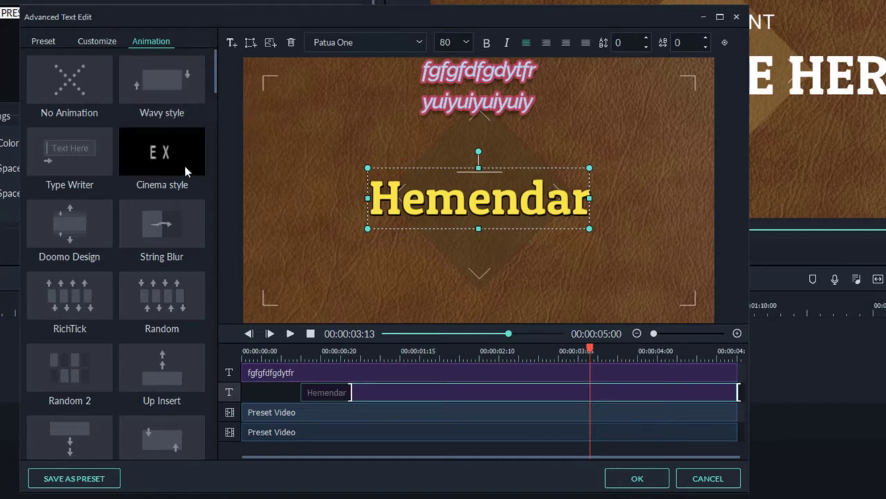
double_click(61, 153)
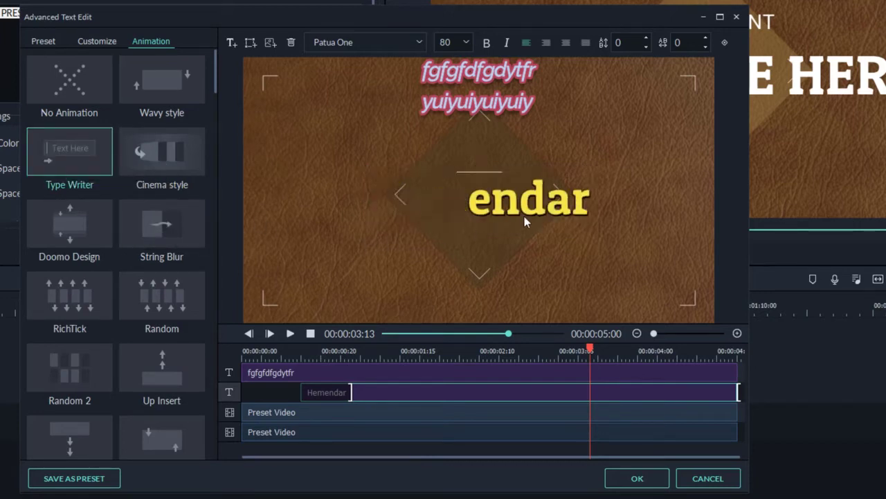
left_click(509, 86)
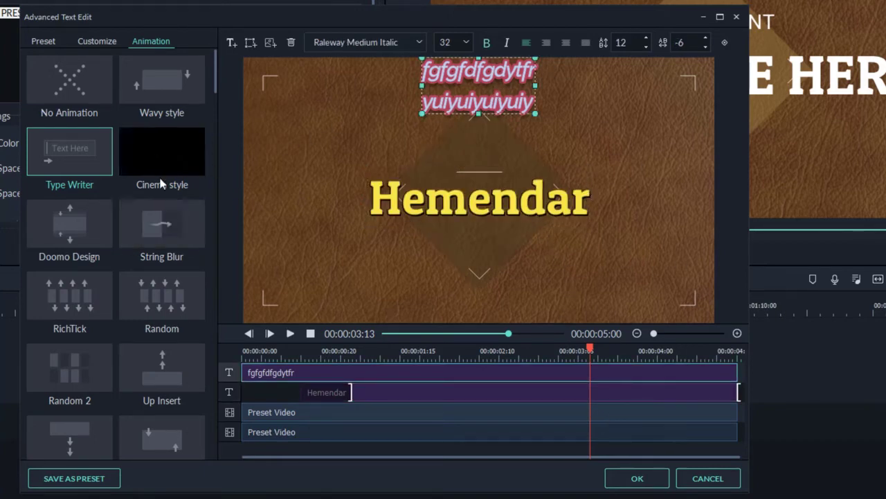
left_click(167, 155)
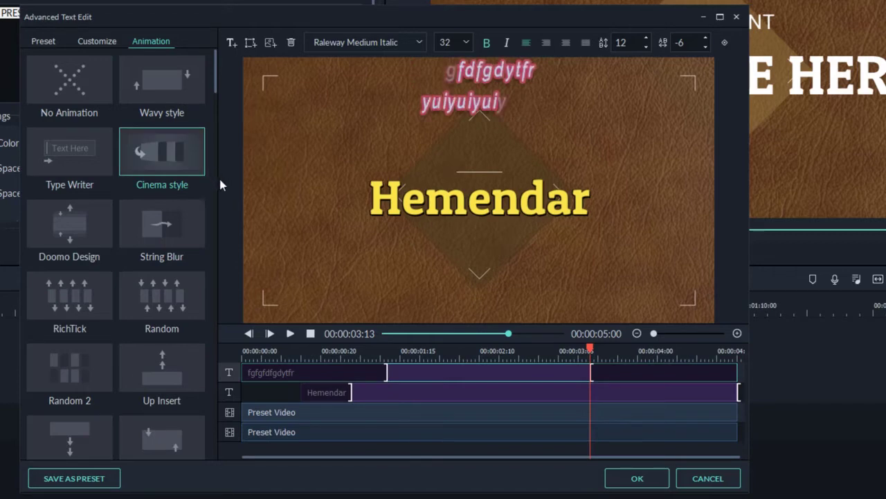
Accept the advanced text edits and play the Opener 8 title in the preview, pausing it on the finished texts
left_click(637, 476)
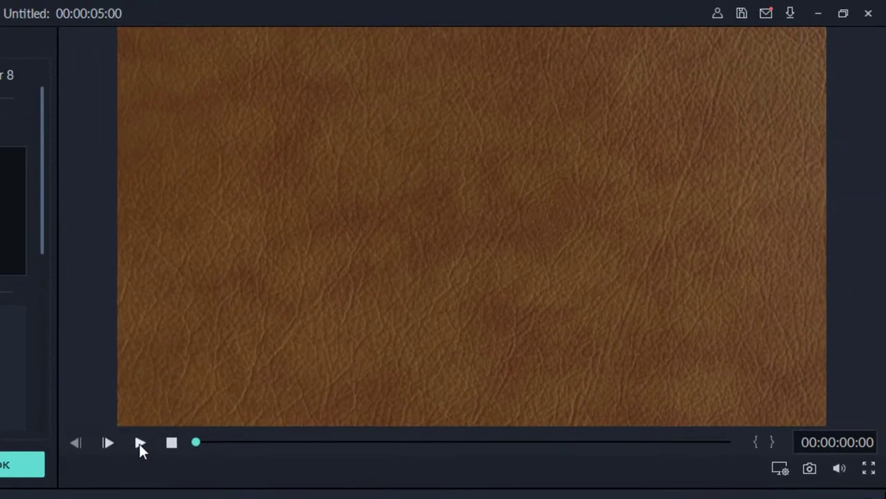
left_click(349, 299)
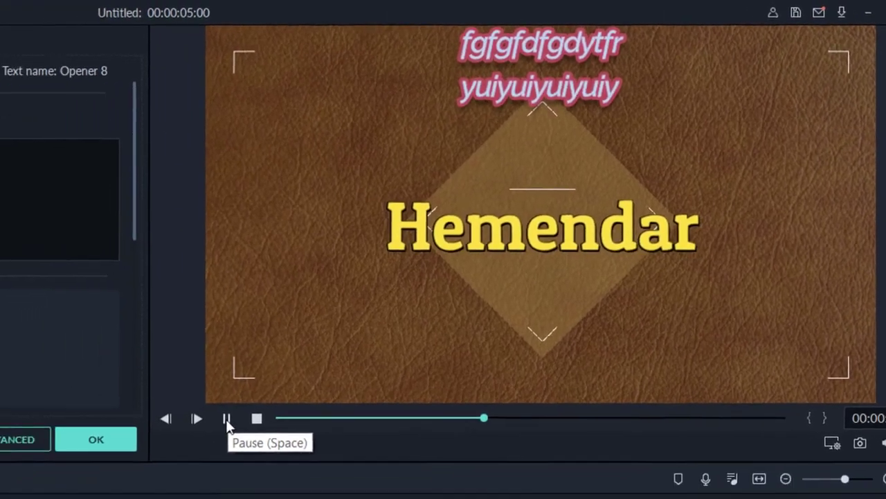
left_click(140, 444)
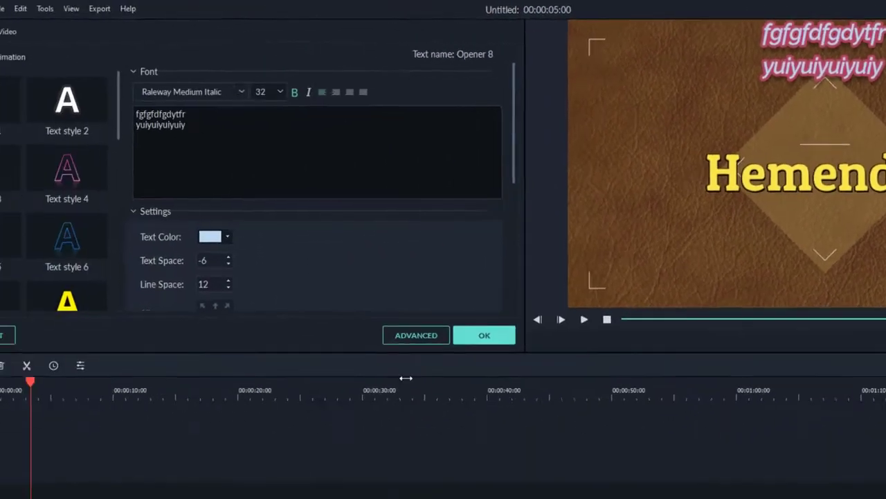
left_click(416, 334)
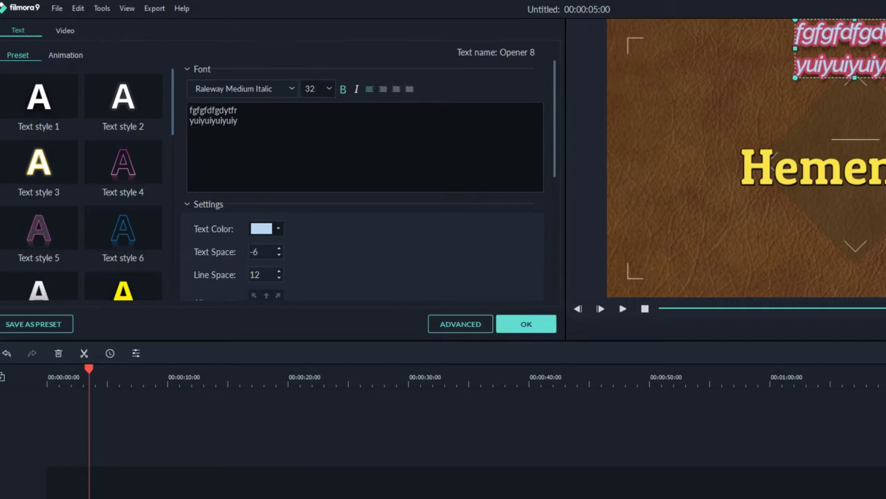
Look through the Opener 8 title's Settings and Transform options and accept the title edit
left_click_drag(554, 173, 556, 225)
scroll(331, 213, "down", 4)
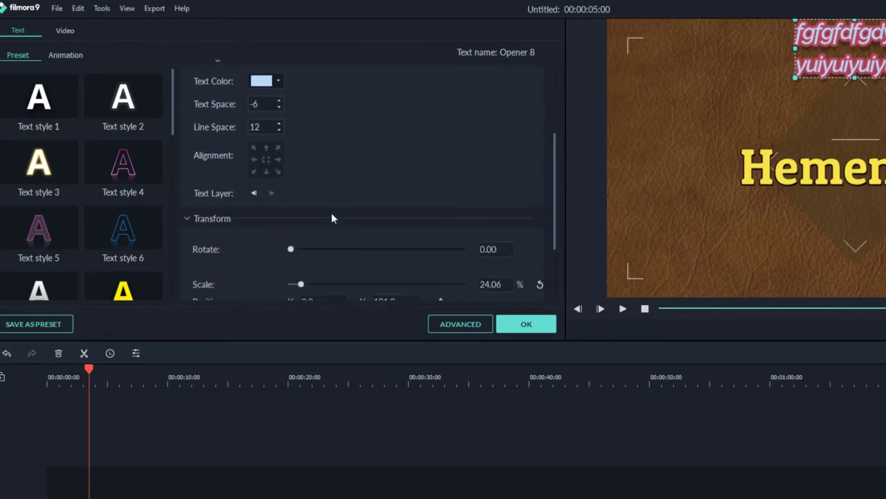
left_click(506, 322)
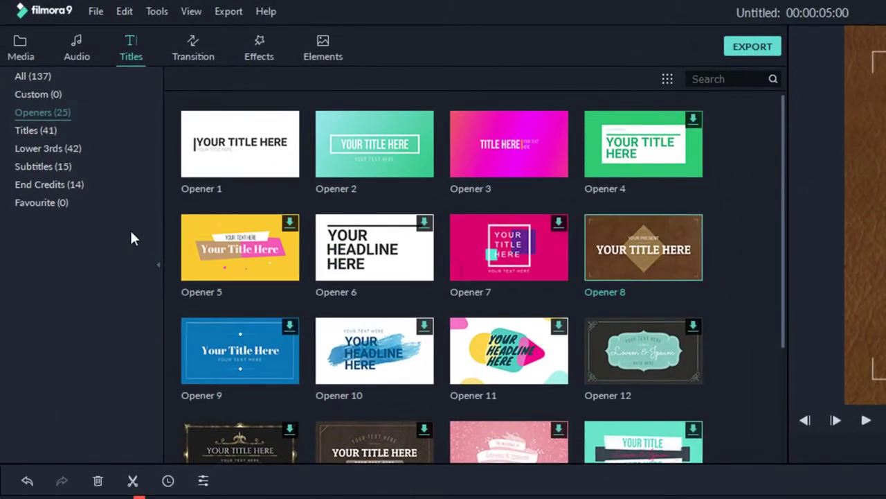
Add the Lower Third 5 title from the Lower 3rds collection to the start of the second track, above Opener 8
left_click(68, 148)
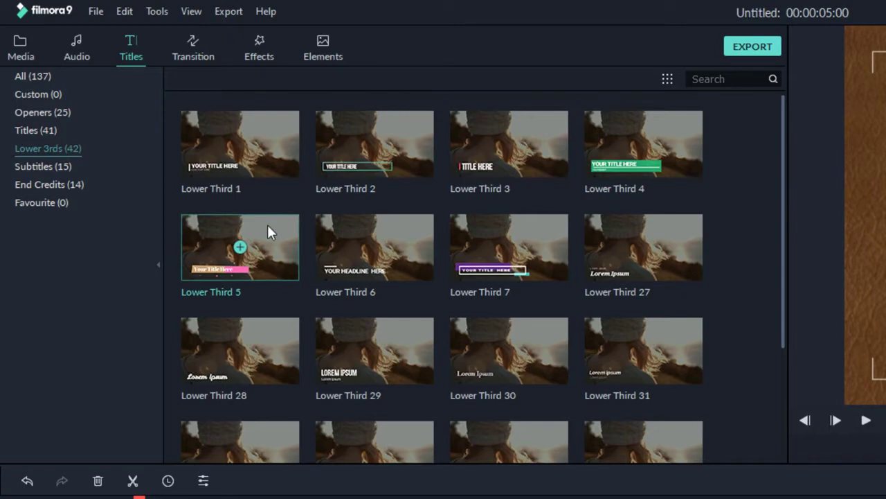
left_click_drag(268, 233, 85, 498)
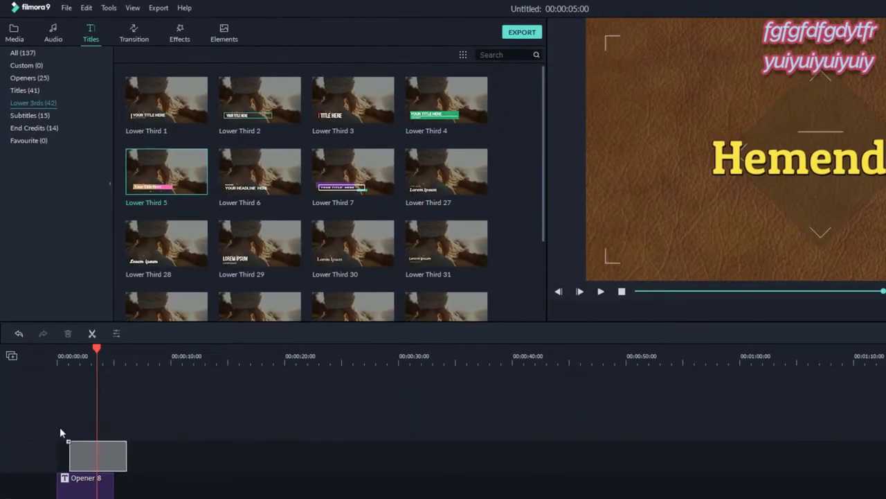
left_click_drag(60, 427, 36, 431)
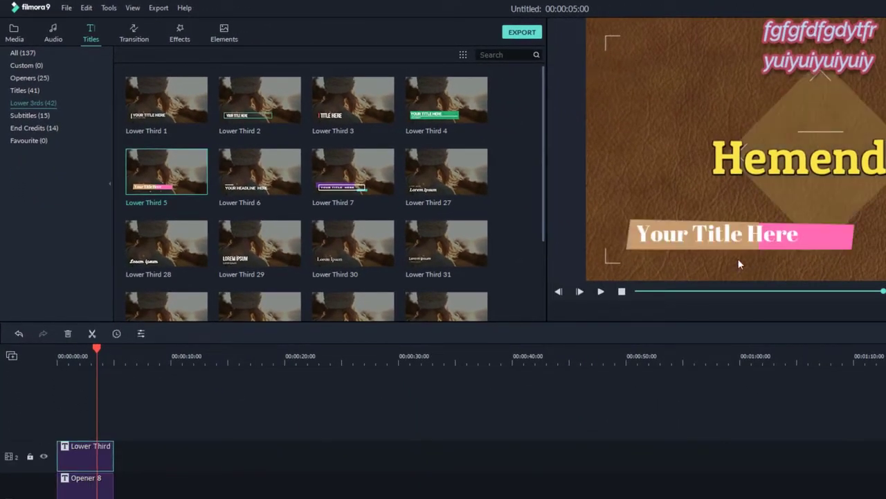
Open Lower Third 5 in the advanced text editor and replace its text with Highlights
double_click(89, 452)
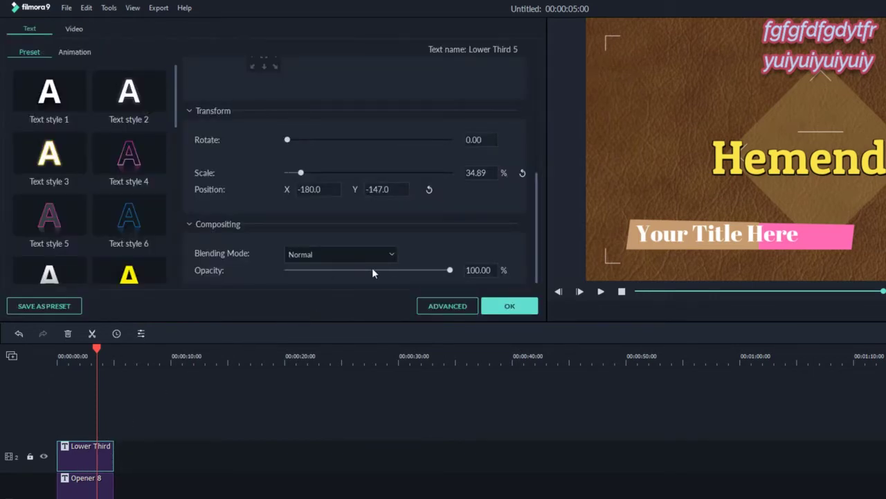
left_click(430, 305)
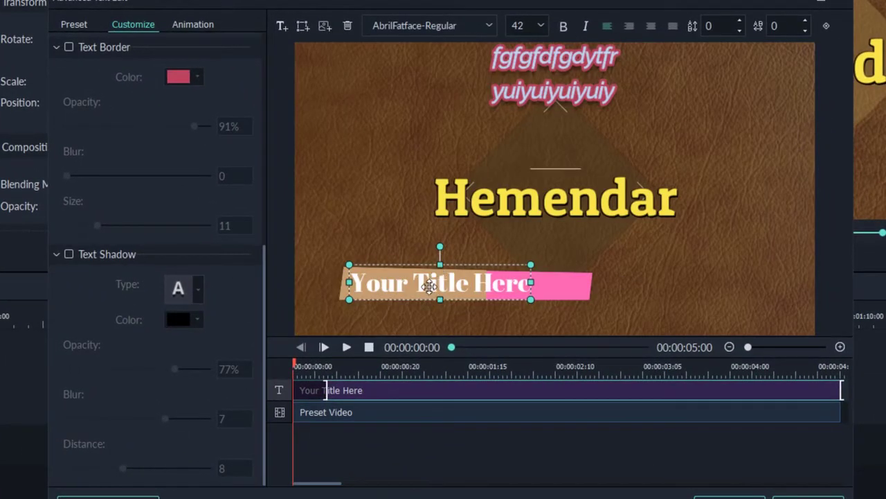
key("ctrl+a")
type("Highlights")
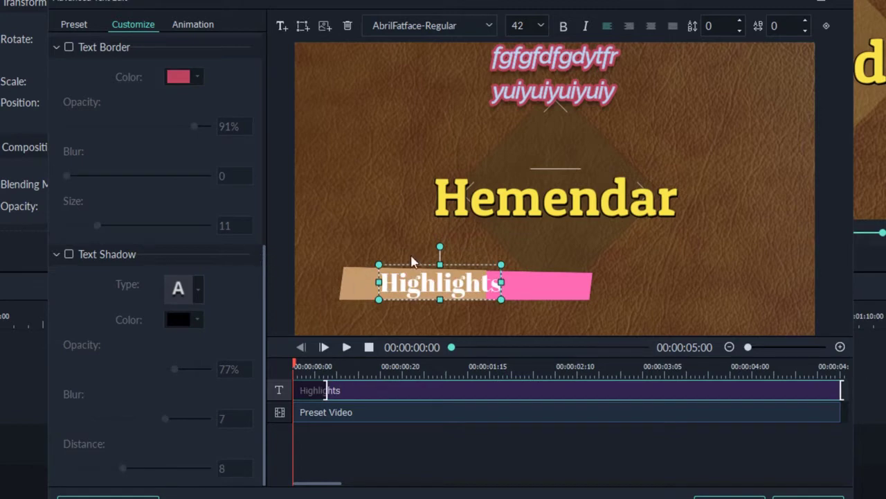
Apply the Type Writer animation to the Highlights text and play the title in the preview
left_click(192, 27)
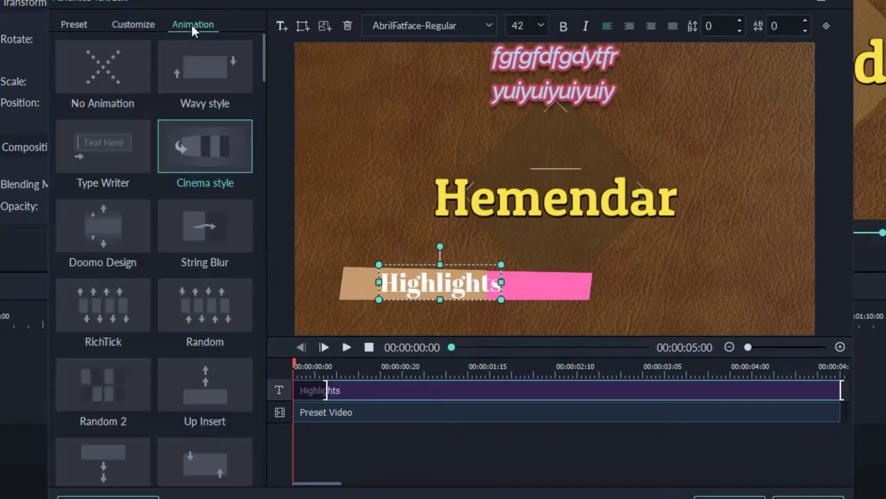
left_click(104, 148)
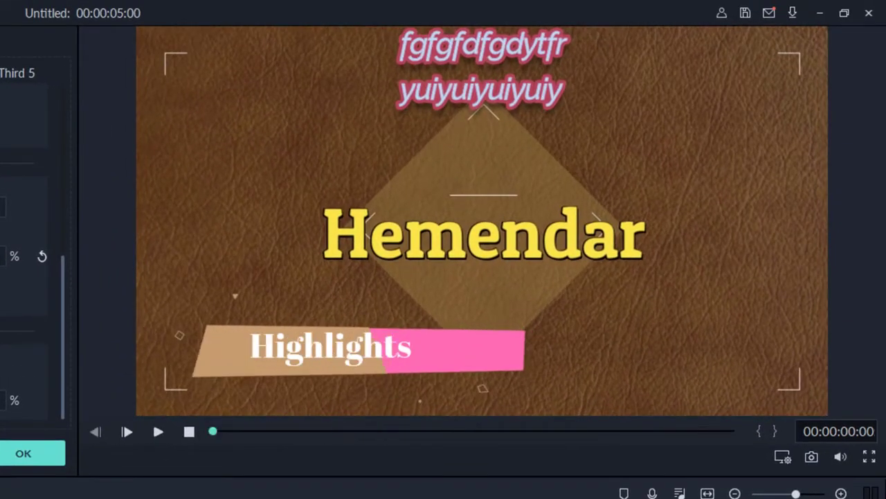
key("space")
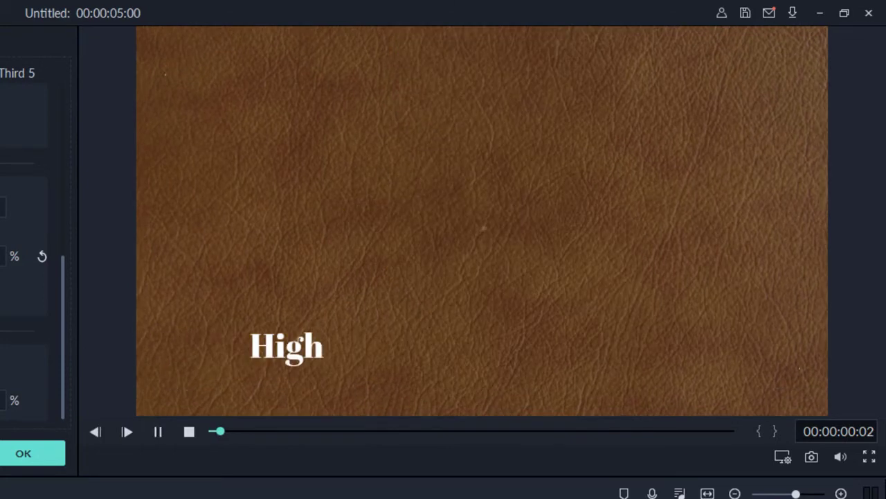
key("space")
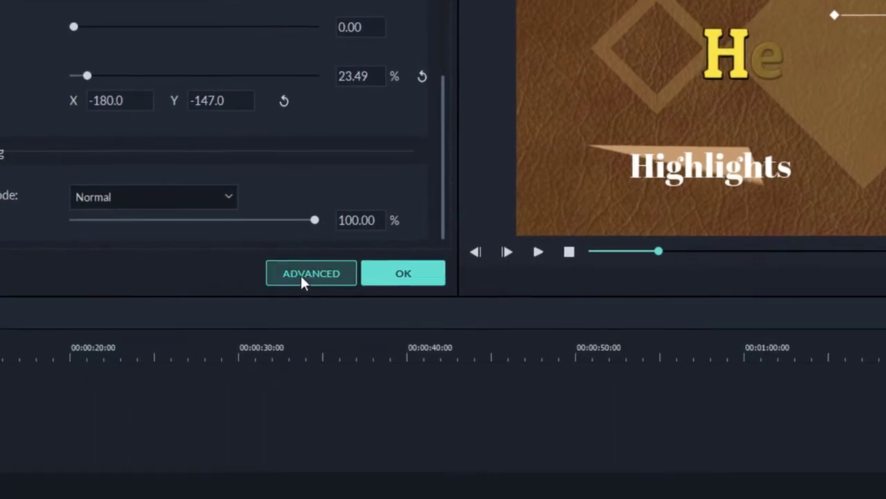
Reopen Lower Third 5 in the advanced text editor and move the playhead to 00:00:01:02 to find where the background shape appears
left_click(300, 274)
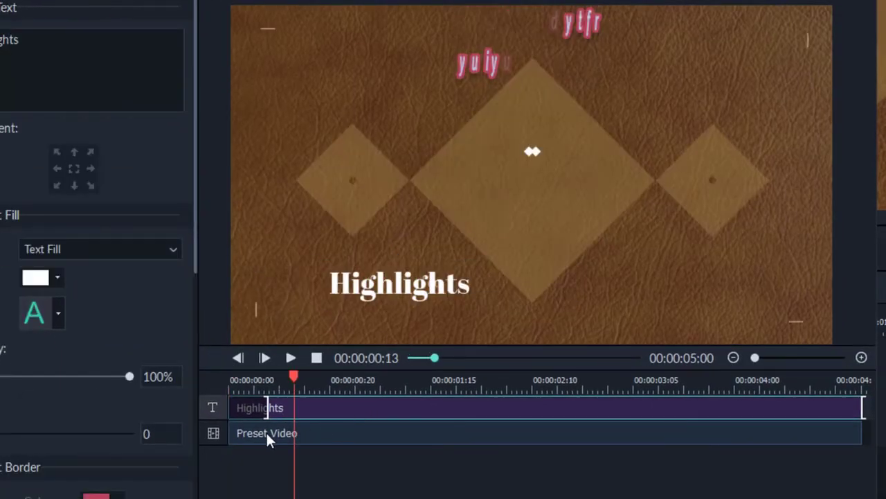
left_click(269, 437)
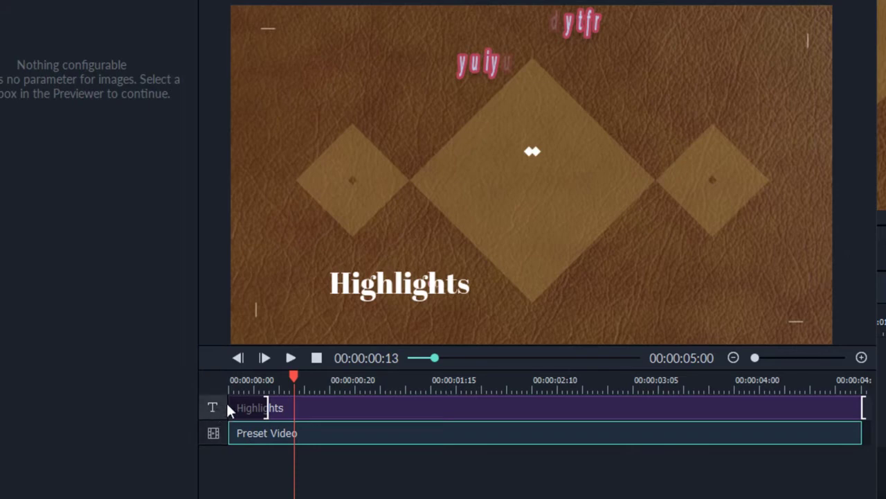
left_click(240, 382)
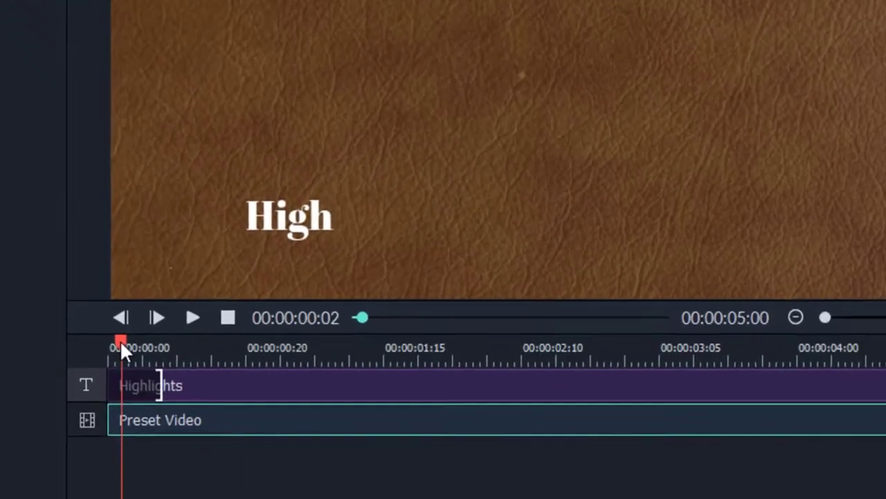
left_click_drag(100, 322, 265, 333)
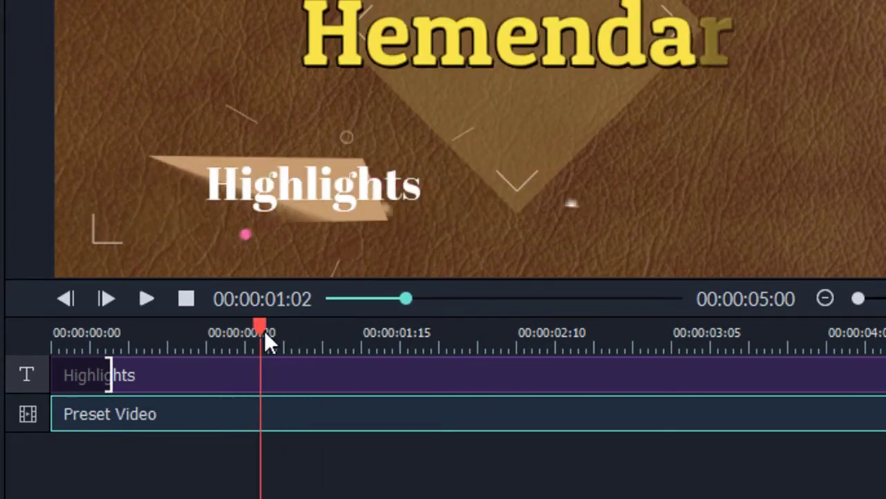
Trim the start of the Highlights text to the playhead at 00:00:01:02, return the playhead to the beginning and accept the advanced edits
left_click(55, 375)
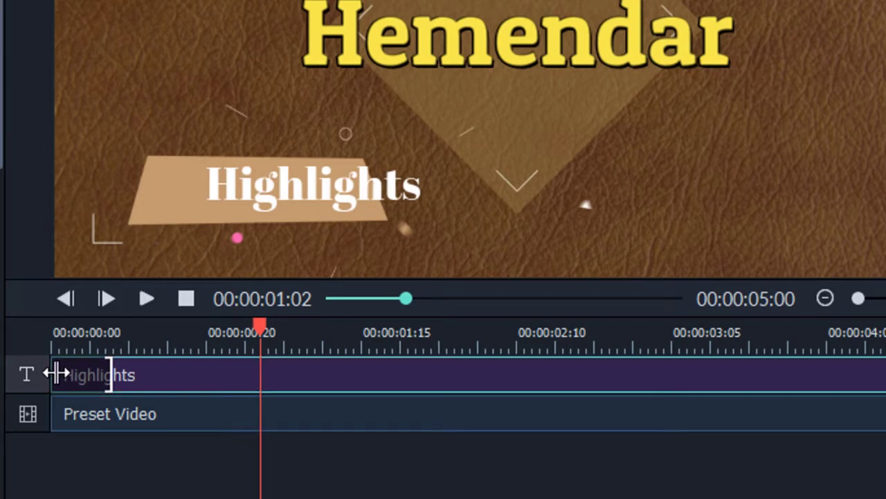
left_click_drag(55, 375, 259, 364)
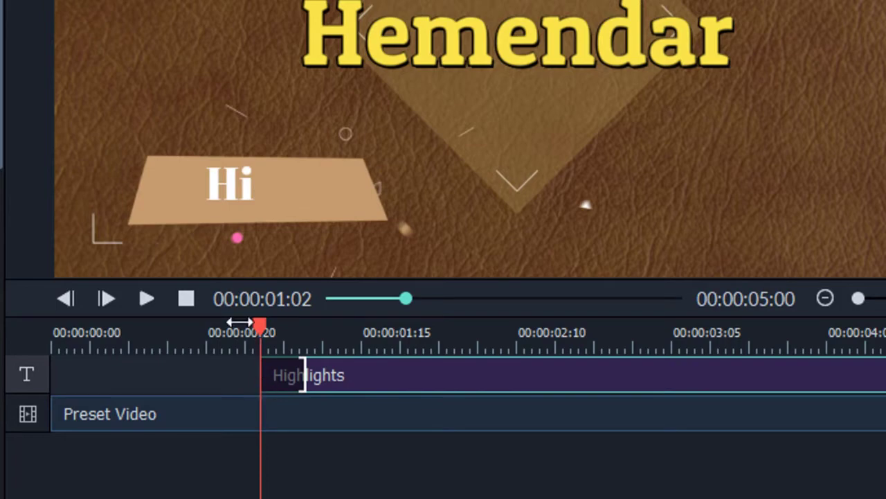
left_click_drag(261, 323, 55, 331)
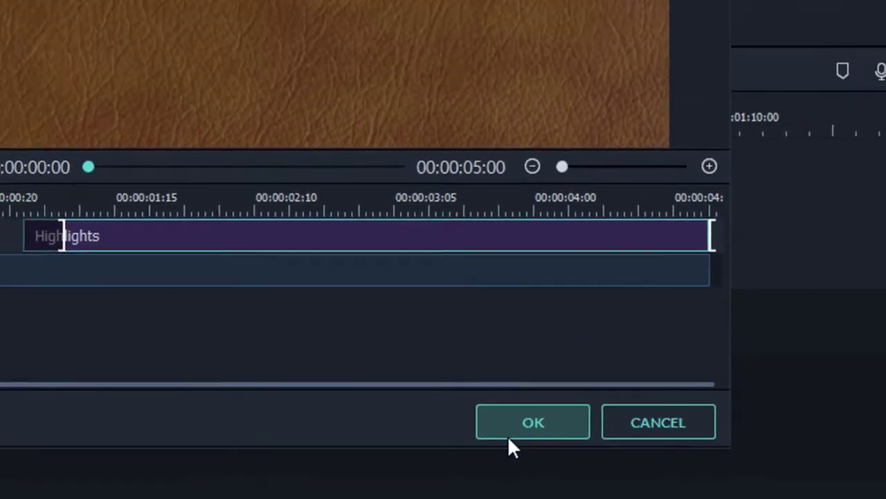
left_click(723, 491)
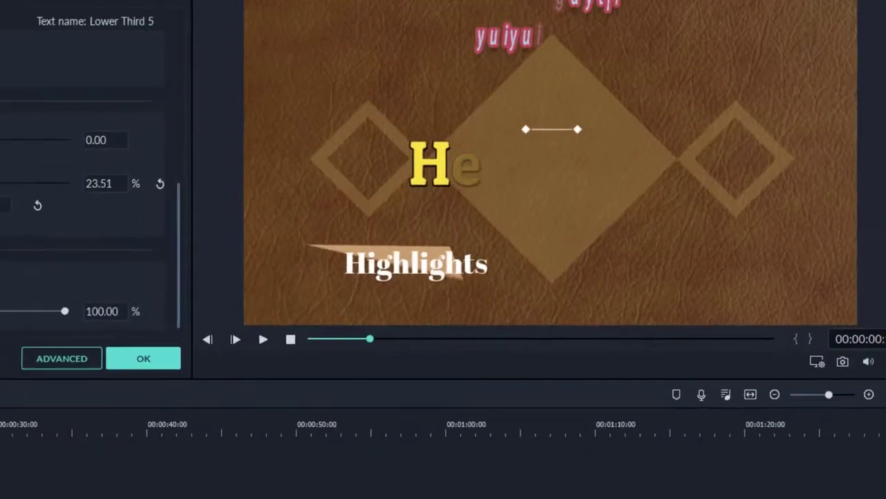
Play the retimed Lower Third 5 title from the start in the preview, pause it and accept the title edit
left_click(409, 339)
left_click_drag(405, 369, 267, 369)
left_click(268, 368)
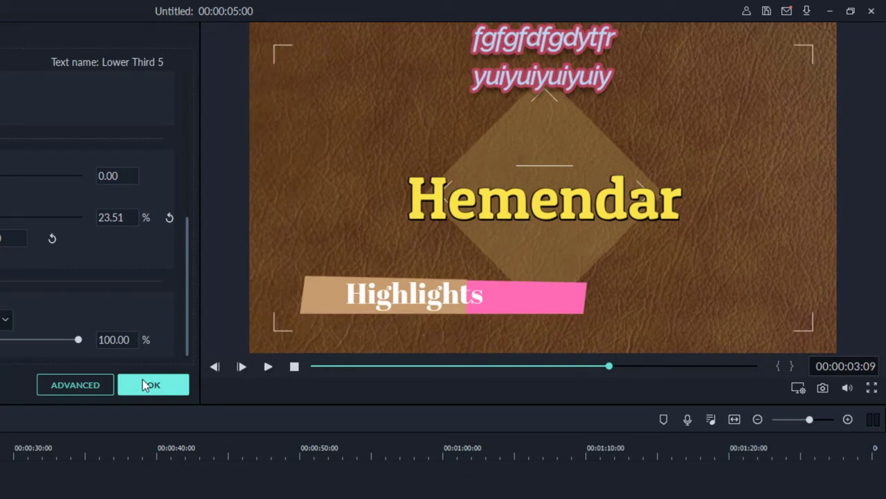
left_click(146, 385)
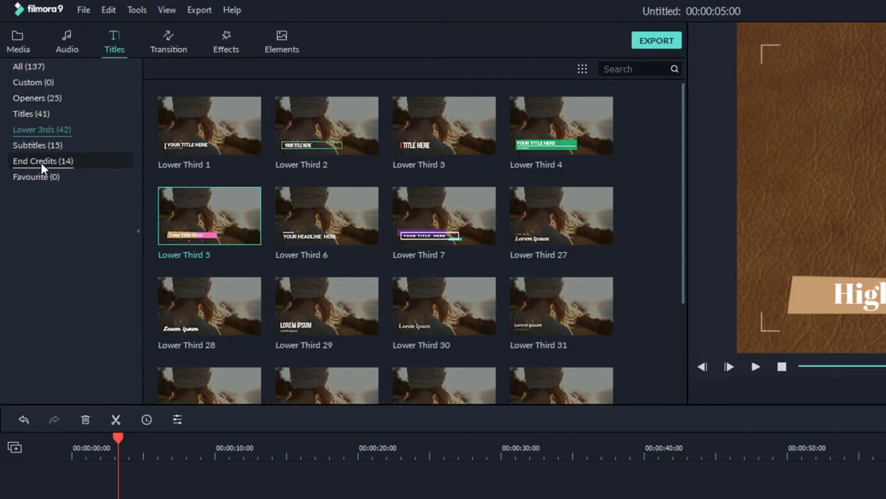
Browse the Subtitles and End Credits collections, add Credit 8 to the second track after the lower third and preview it
left_click(43, 164)
left_click(38, 148)
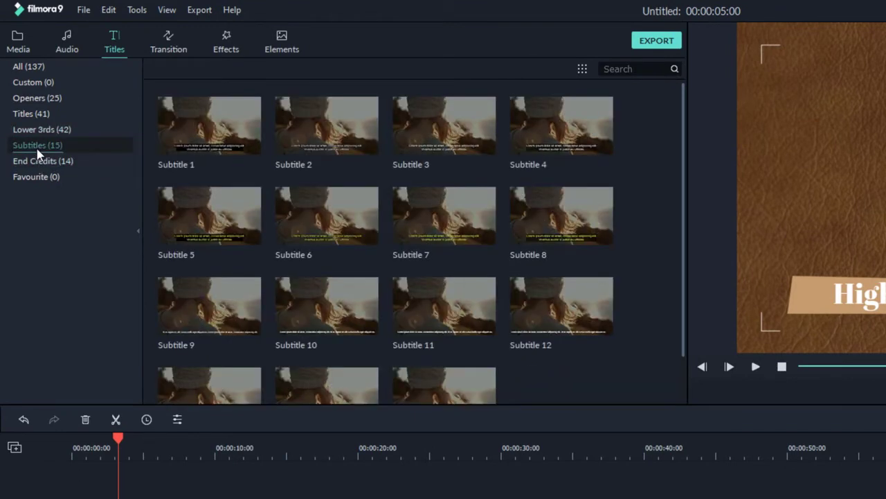
left_click(39, 164)
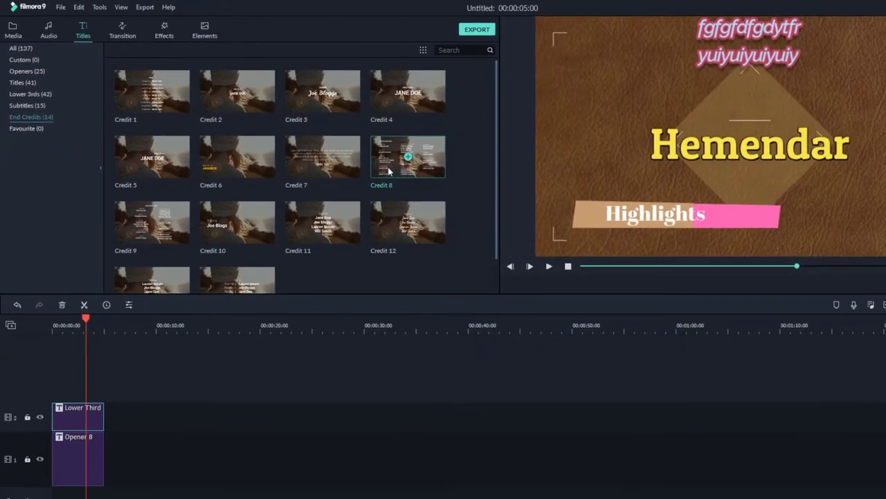
left_click_drag(388, 171, 154, 410)
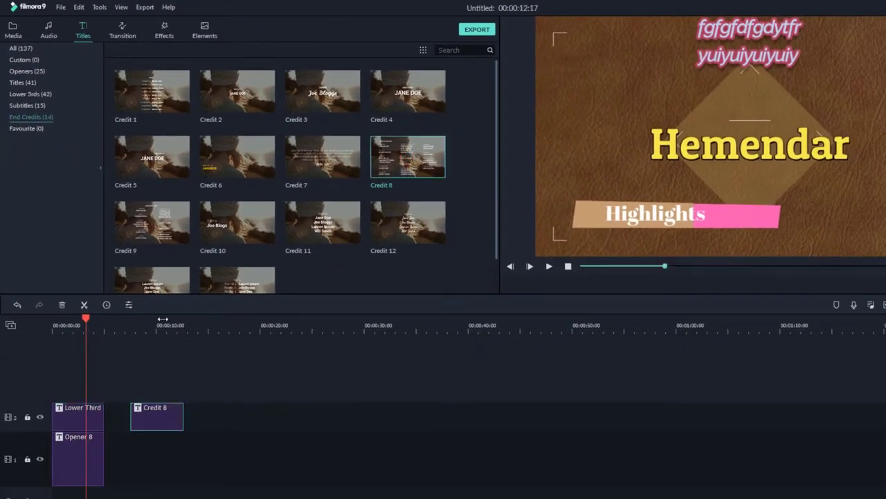
left_click(159, 334)
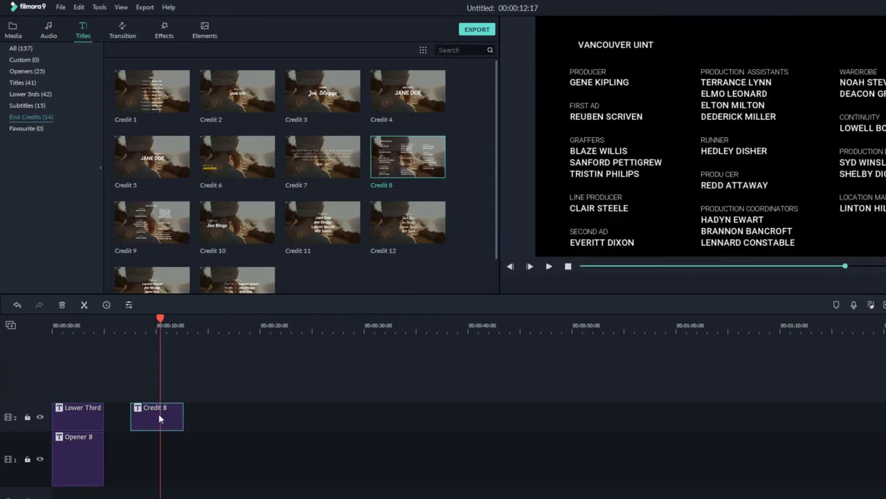
Try deleting the Producer entry and First AD heading from Credit 8's first text column in the advanced text editor and cancel the edit
double_click(159, 418)
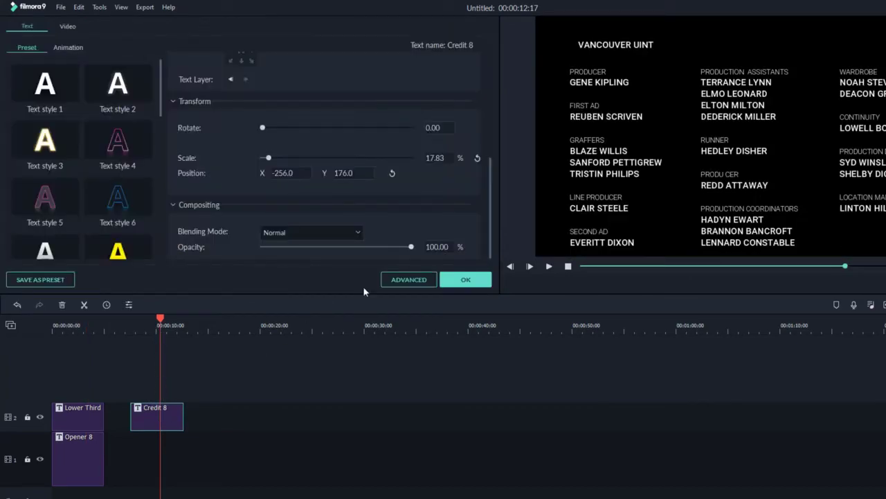
left_click(411, 280)
left_click(416, 171)
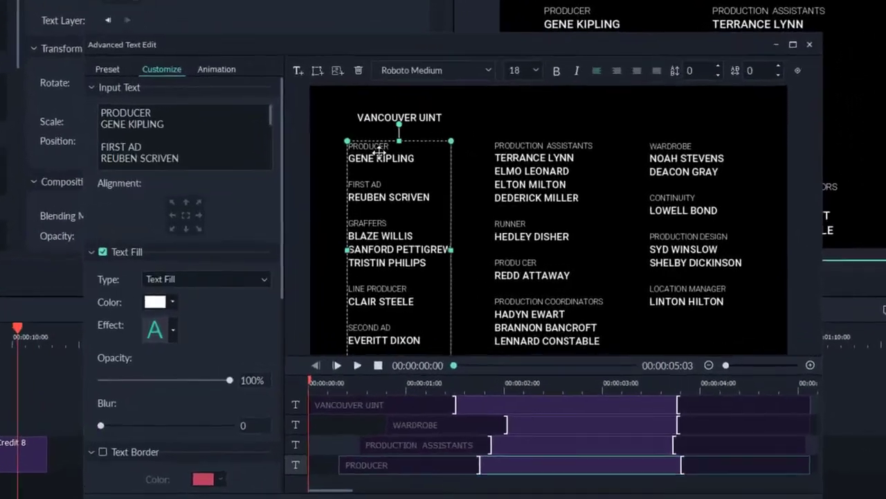
double_click(370, 171)
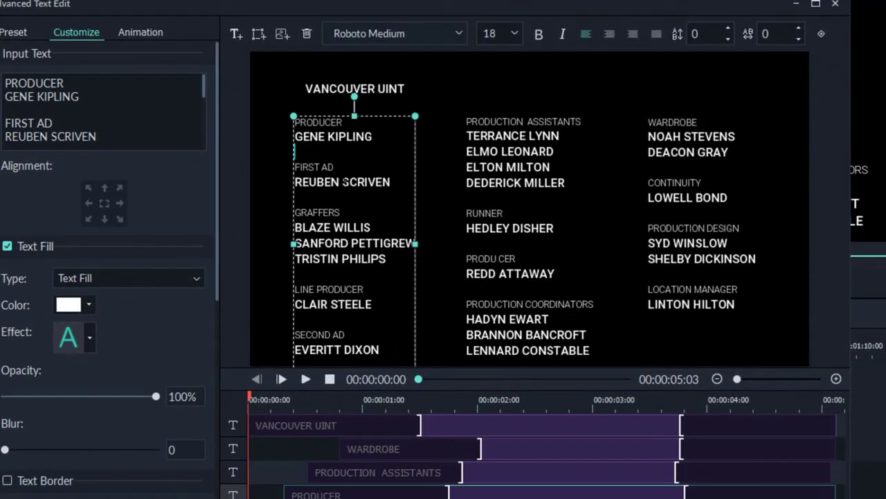
left_click_drag(336, 168, 295, 119)
key("BackSpace")
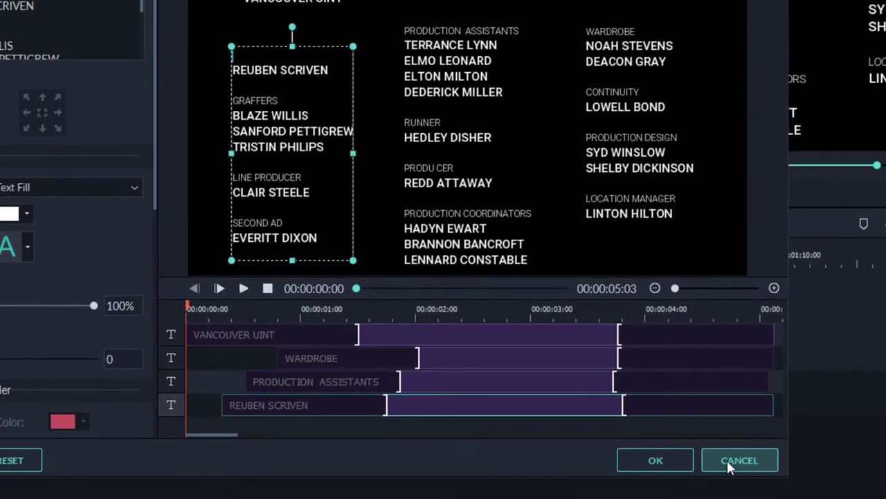
left_click(716, 457)
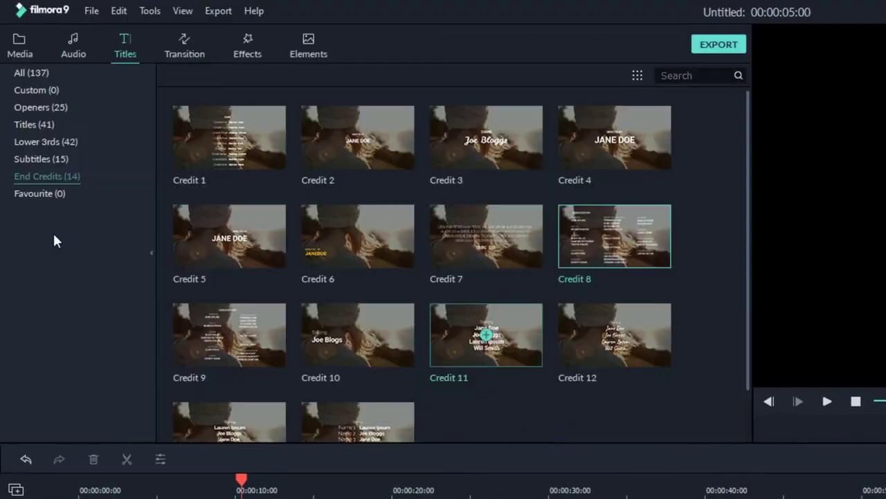
Add the Subtitle 1 title to the second track and delete all title clips from the timeline
left_click(58, 159)
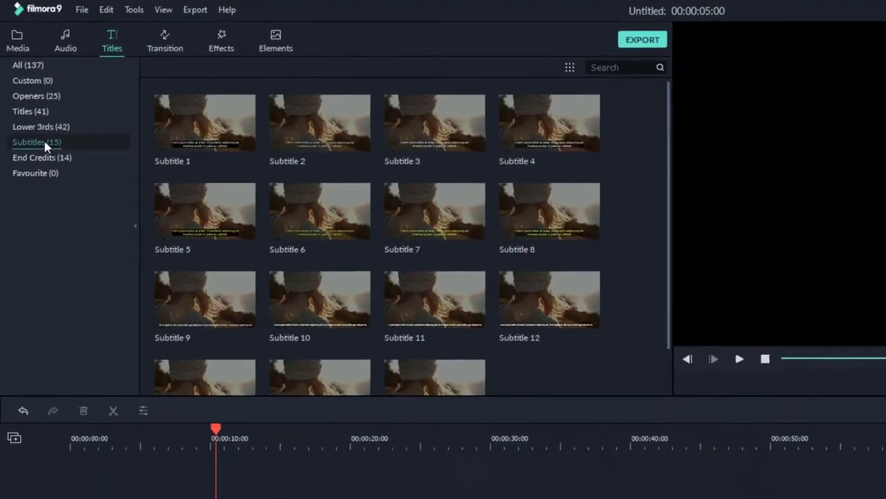
left_click_drag(229, 137, 362, 498)
left_click_drag(219, 459, 24, 498)
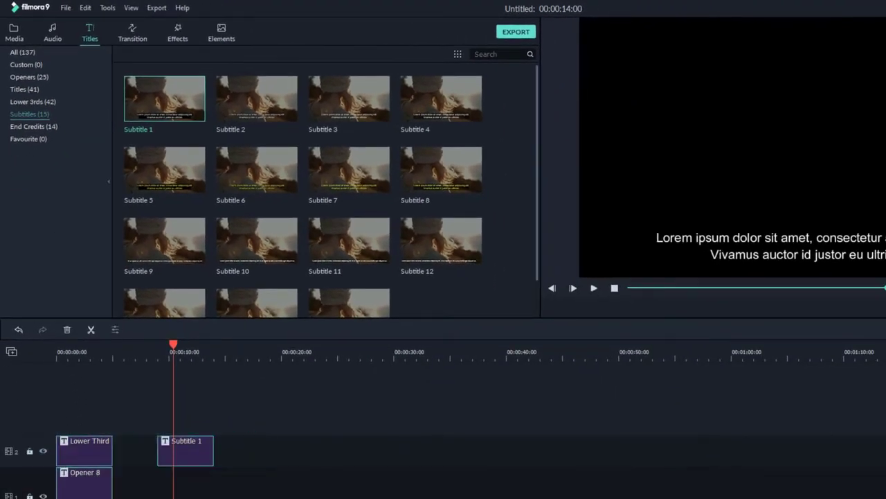
key("Delete")
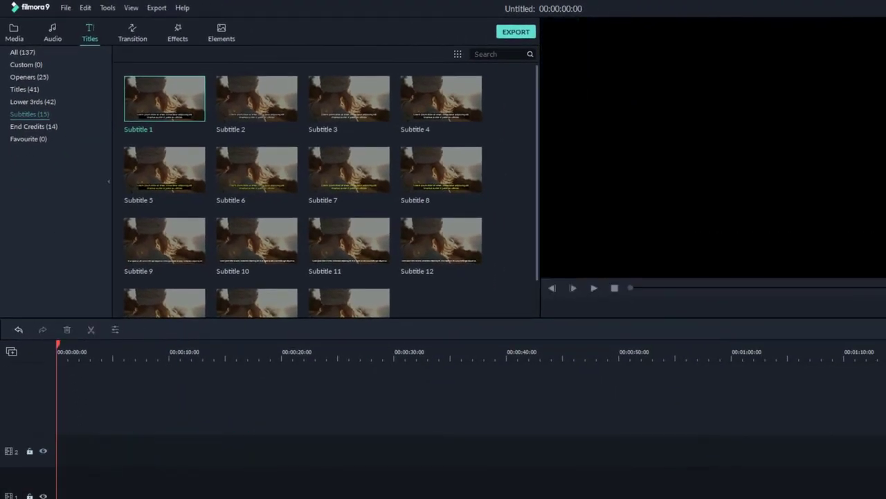
Import the Dog - 4727 video, place it at the start of the first track and keep the current project settings
left_click(15, 26)
left_click(286, 182)
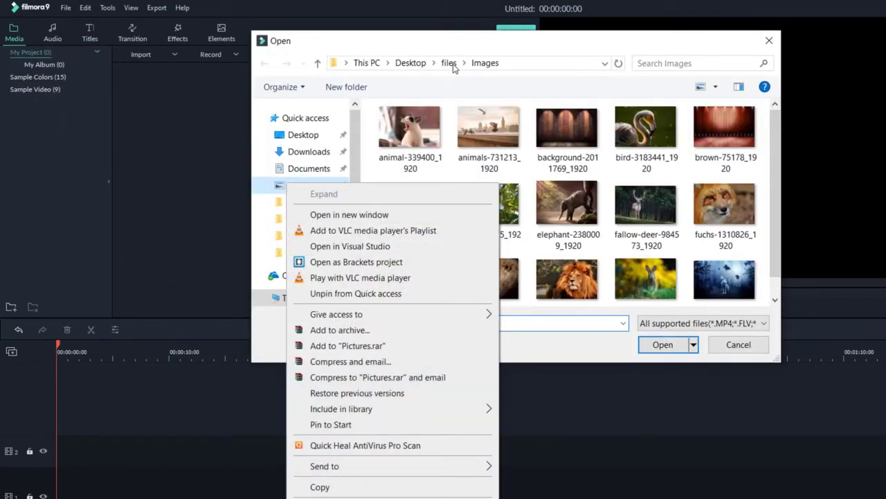
left_click(450, 63)
double_click(449, 167)
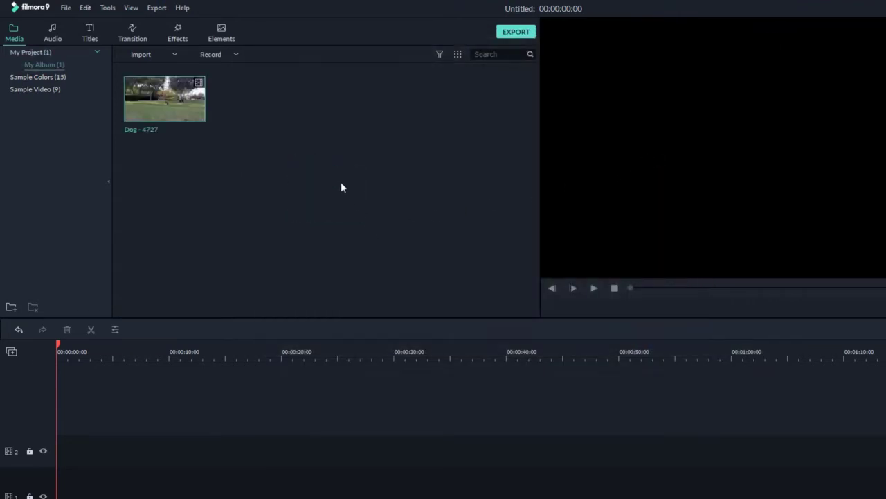
left_click_drag(178, 124, 56, 495)
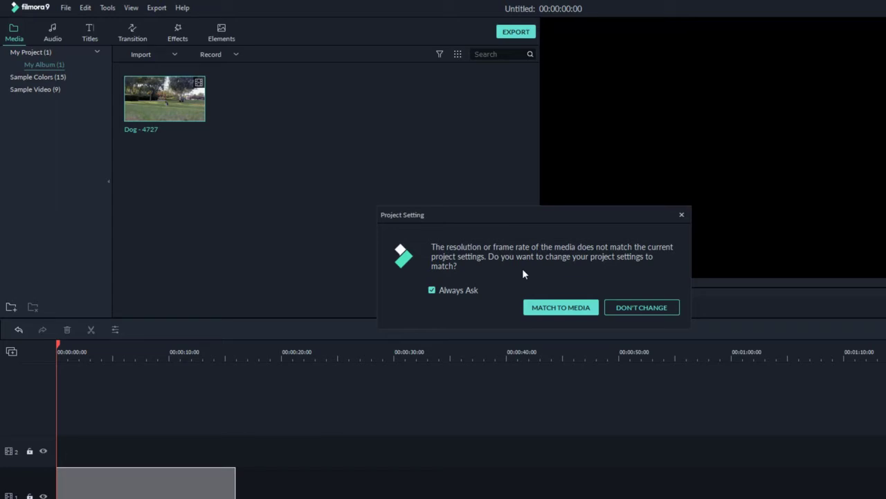
left_click(642, 308)
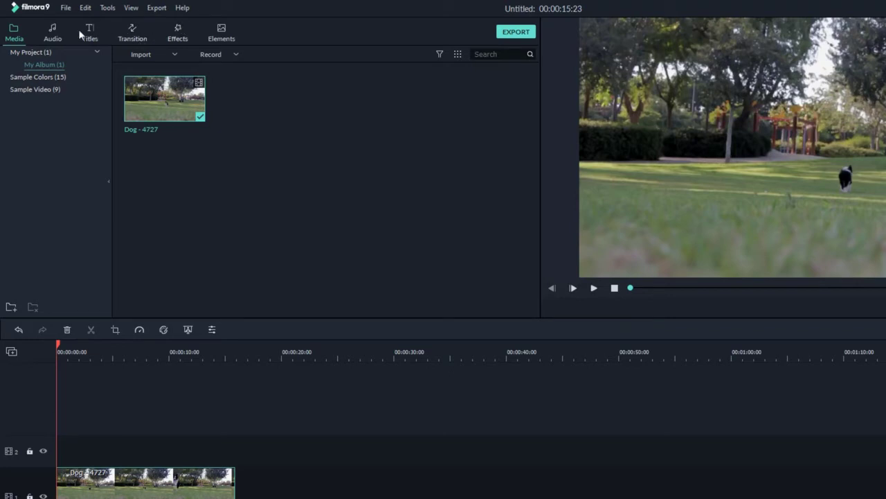
Add the Subtitle 2 title at the start of the second track and extend it to the full length of the dog clip
left_click(96, 35)
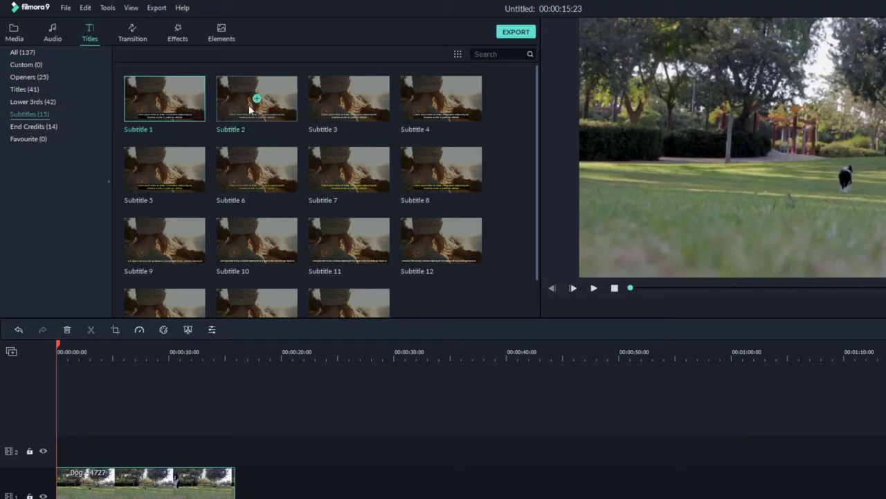
left_click_drag(279, 101, 48, 451)
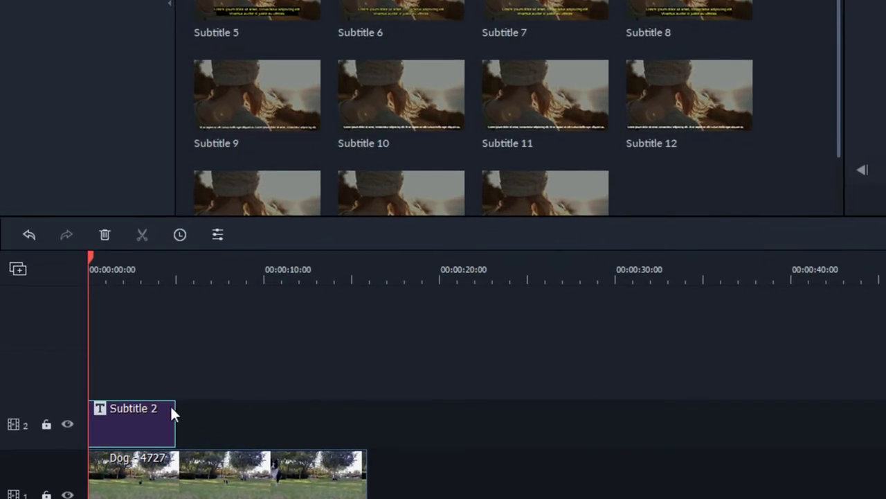
left_click_drag(178, 422, 367, 450)
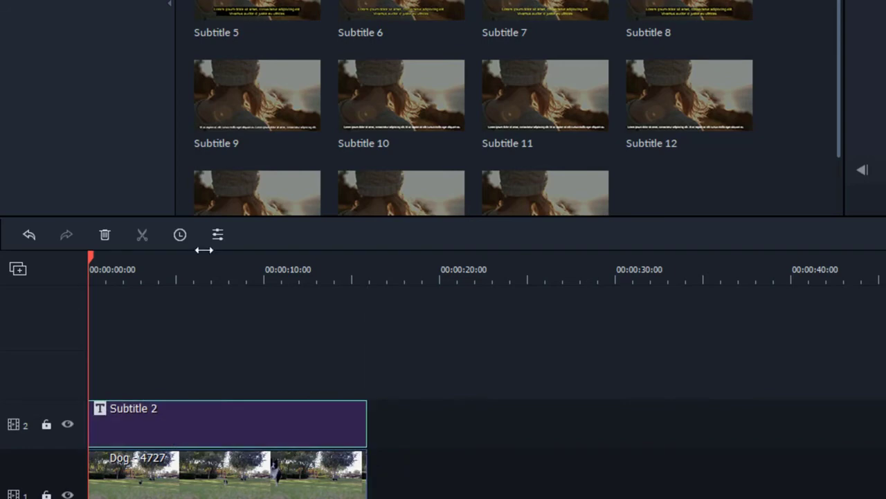
Open Subtitle 2 in the advanced text editor and delete its second text line, "Vivamus auctor id justor eu ultrices."
double_click(234, 428)
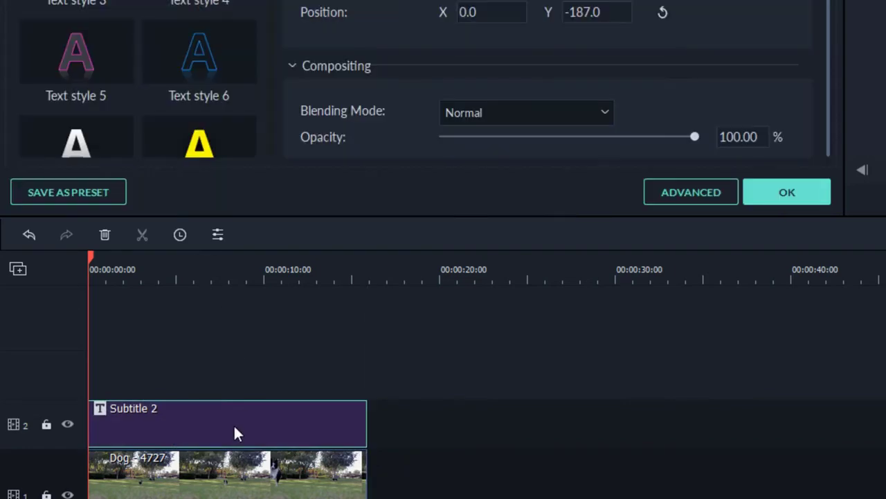
left_click(693, 194)
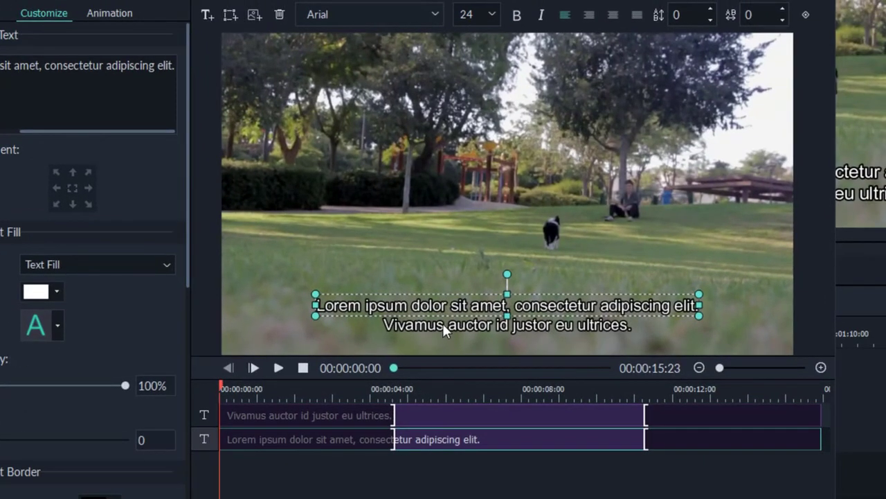
left_click(443, 323)
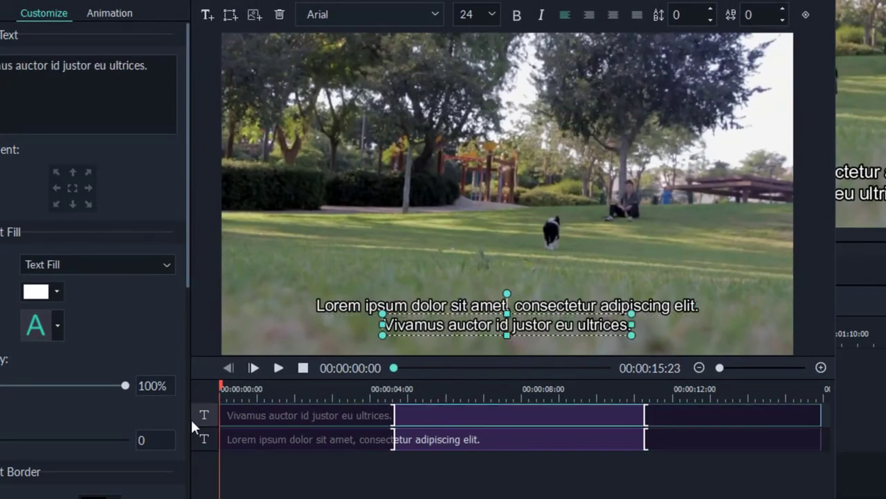
left_click(451, 305)
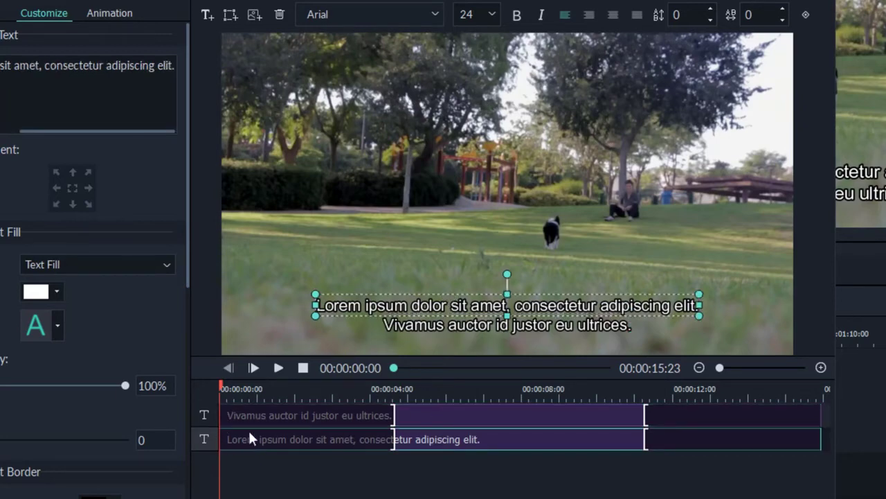
left_click(408, 326)
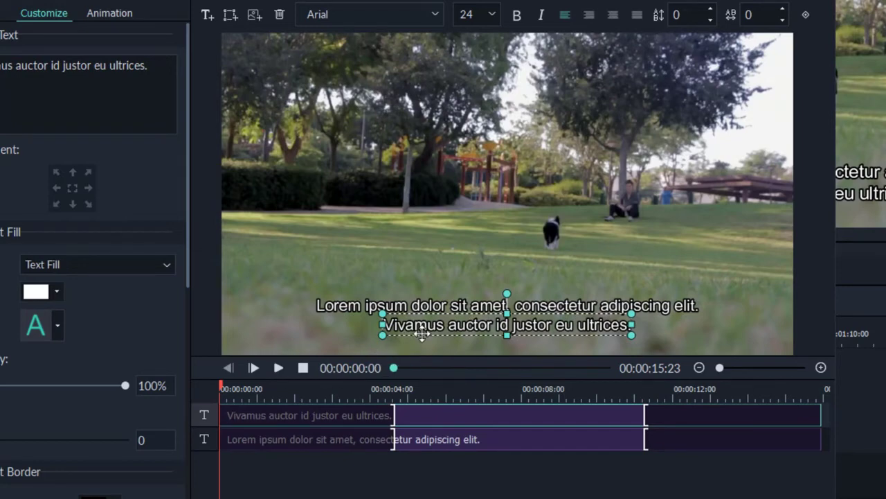
left_click(280, 15)
mouse_move(220, 387)
left_mouse_down()
mouse_move(316, 389)
mouse_move(230, 389)
left_mouse_up()
left_click_drag(229, 457, 177, 435)
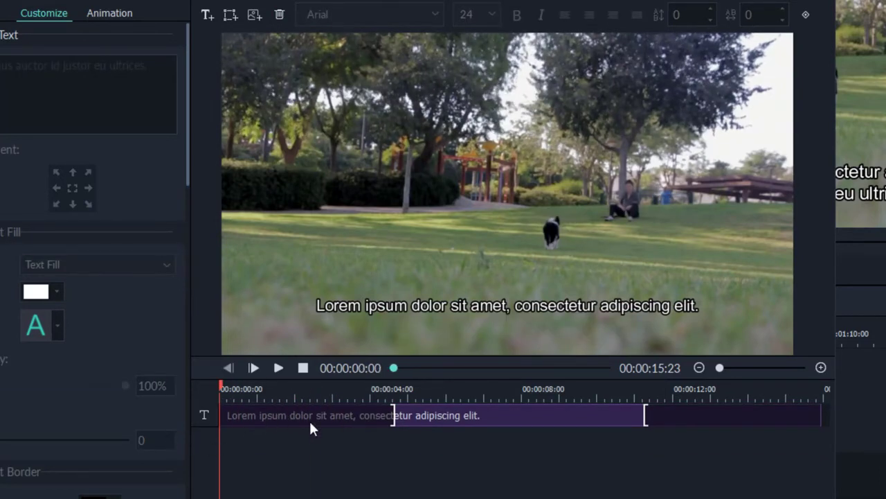
Replace the remaining subtitle line with "Hello" and shorten its duration to about 0.7 seconds from the start
left_click(468, 305)
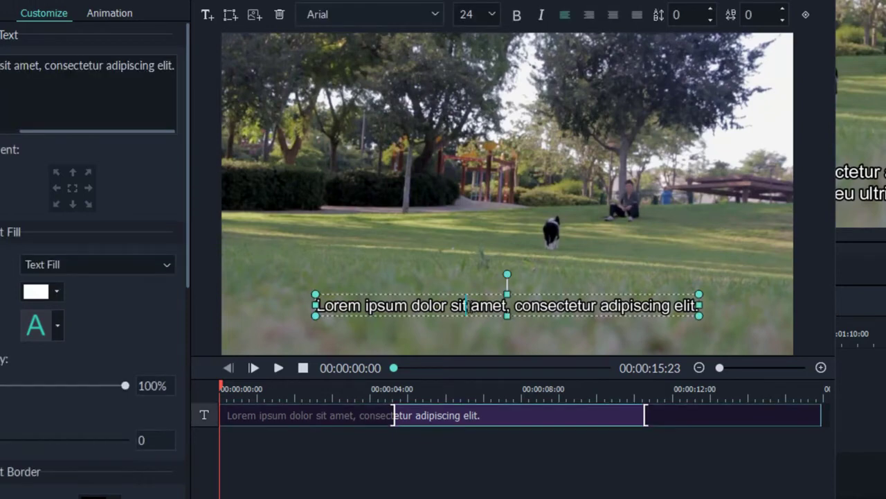
double_click(468, 305)
key("BackSpace")
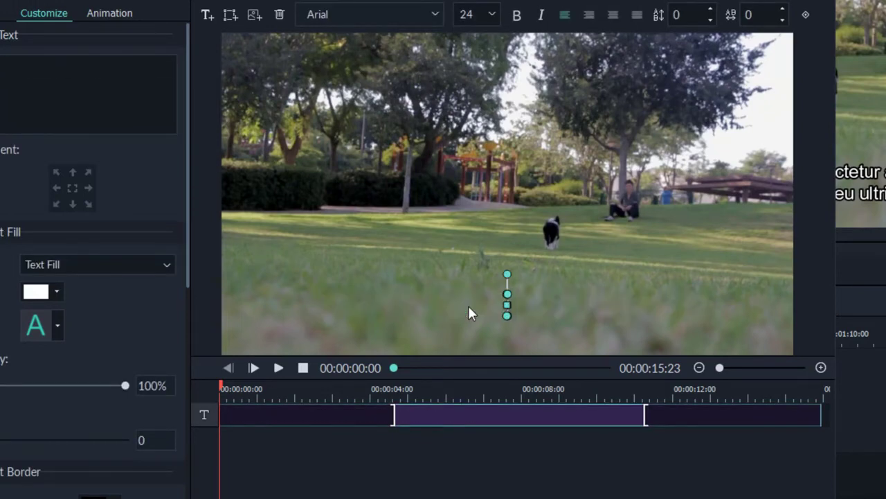
type("Hello")
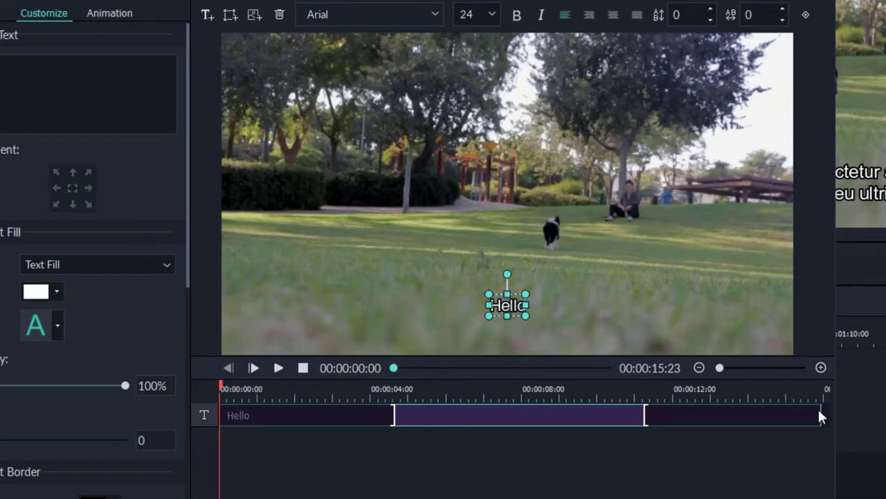
left_click_drag(819, 413, 243, 435)
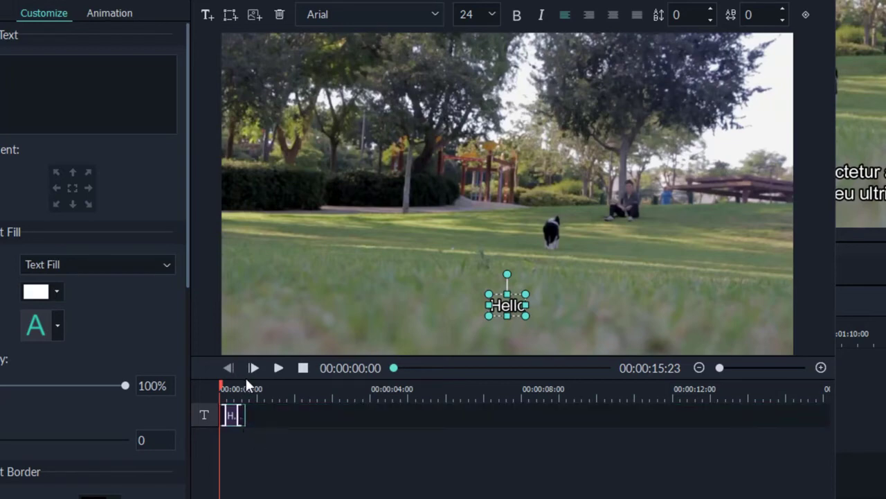
Preview the Hello subtitle, add a new text box and move it down over the Hello text's position
key("space")
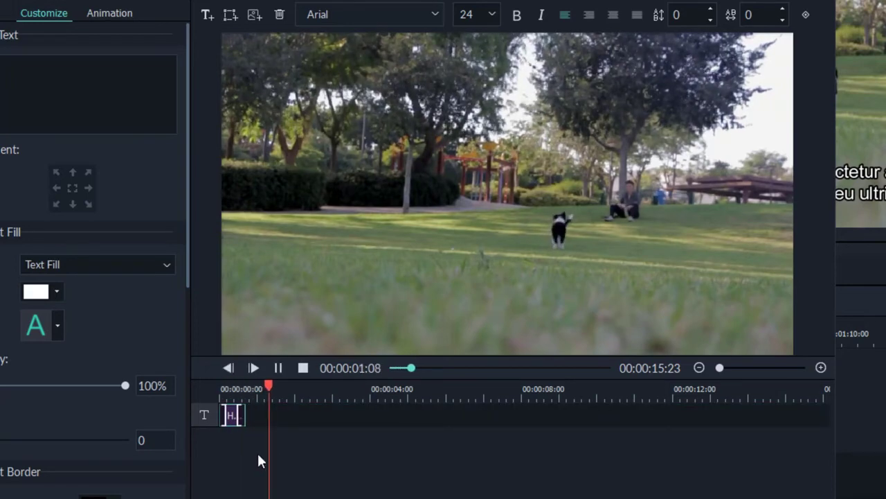
key("space")
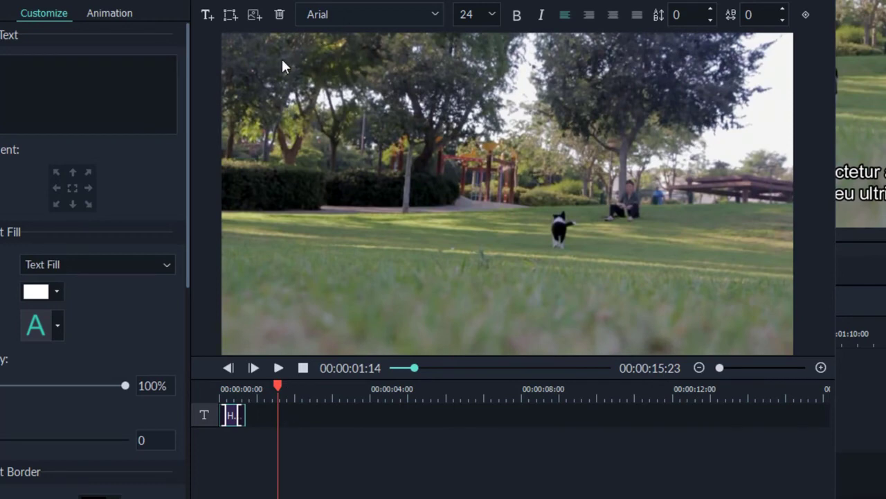
left_click(208, 15)
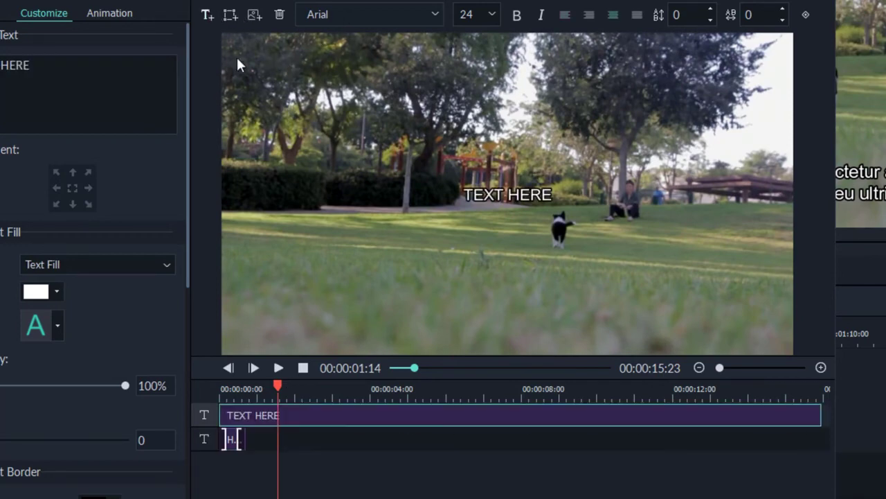
left_click(503, 199)
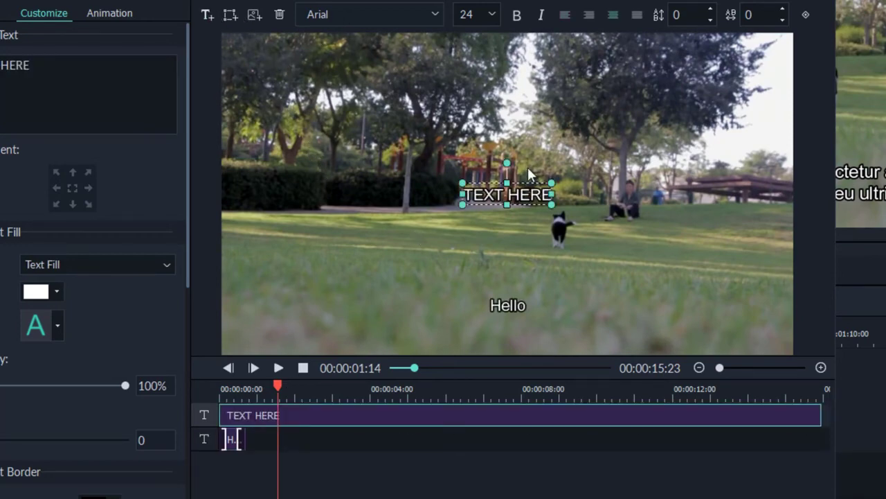
left_click_drag(532, 182, 530, 297)
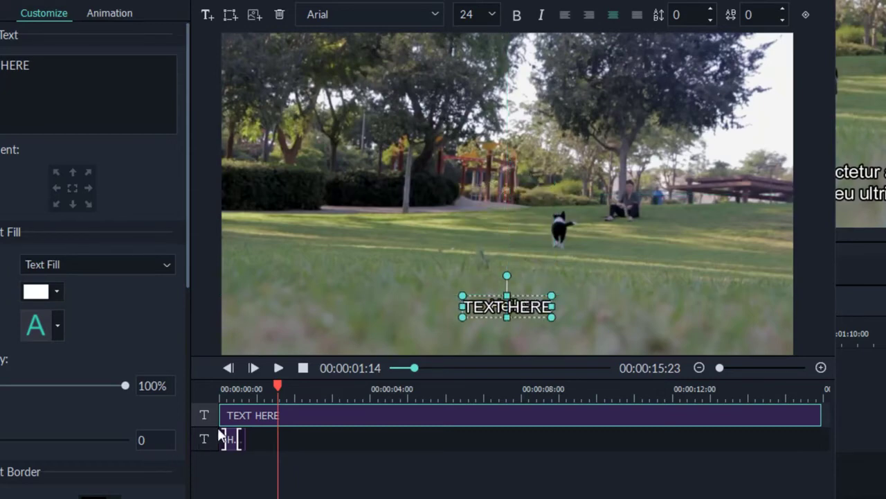
Trim the TEXT HERE layer to run from about 1 second to 00:00:02:03 and preview the subtitles from the start
left_click_drag(224, 413, 259, 417)
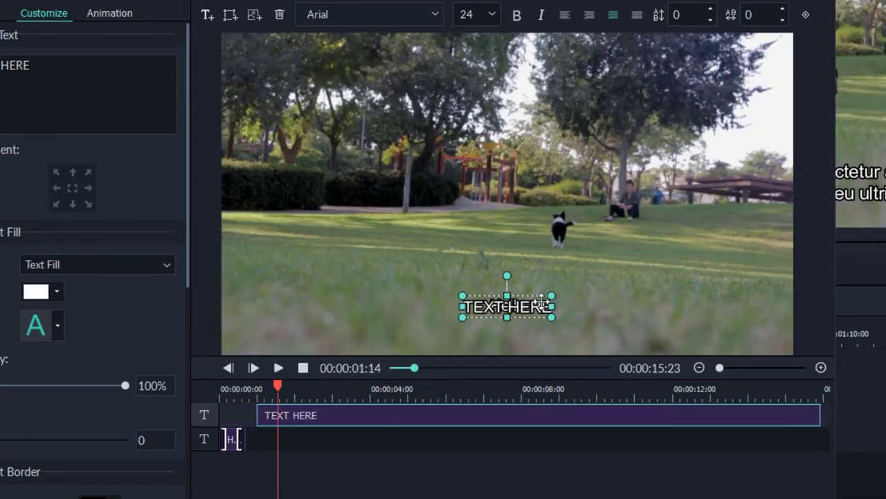
left_click(561, 346)
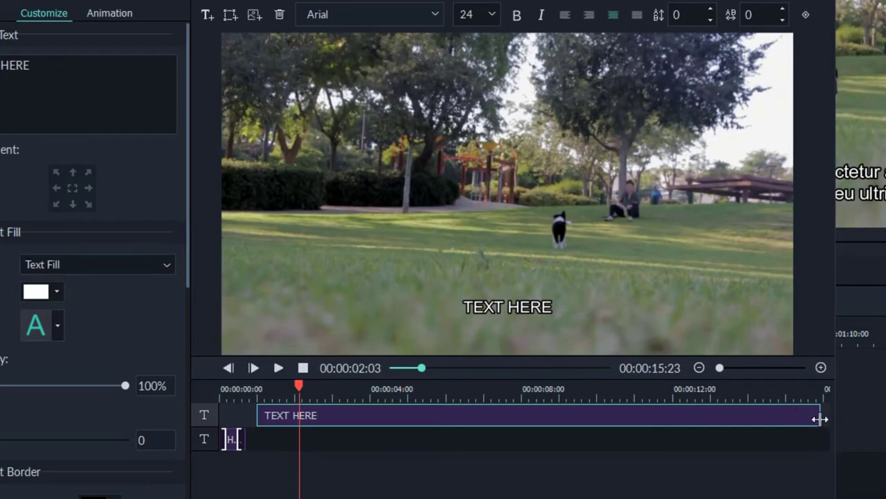
left_click_drag(818, 416, 298, 415)
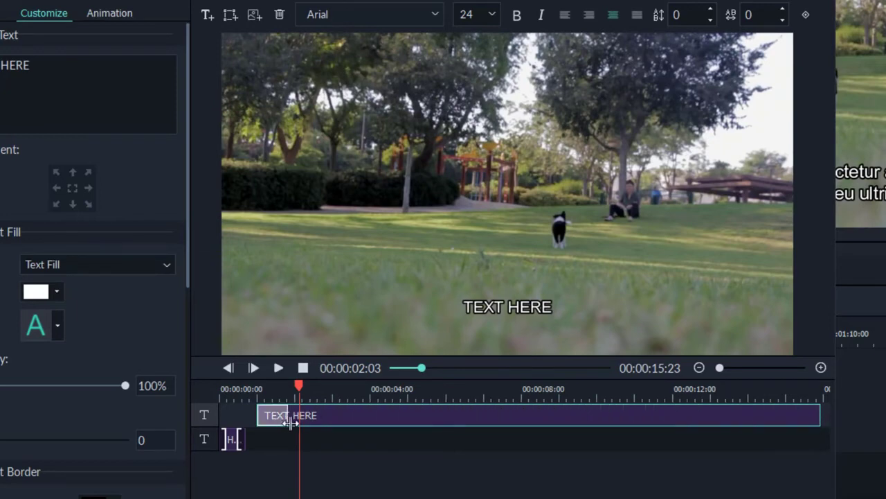
left_click(258, 388)
left_click_drag(258, 388, 204, 395)
key("space")
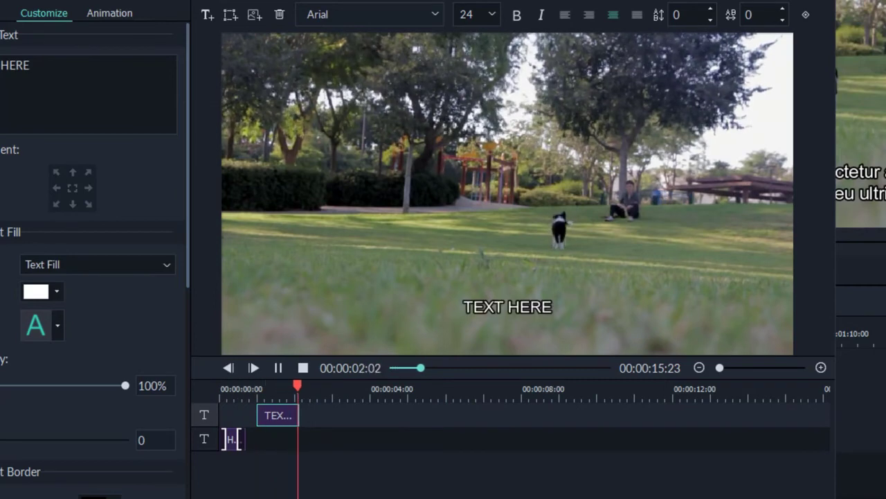
key("space")
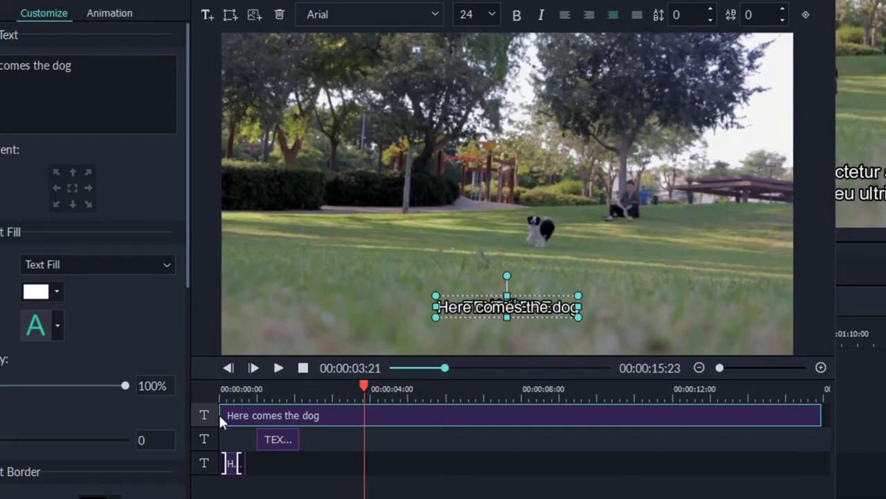
Trim the "Here comes the dog" layer to run from 00:00:03:21 to about 6.5 seconds, preview the subtitles and accept the advanced edit
left_click_drag(221, 416, 365, 412)
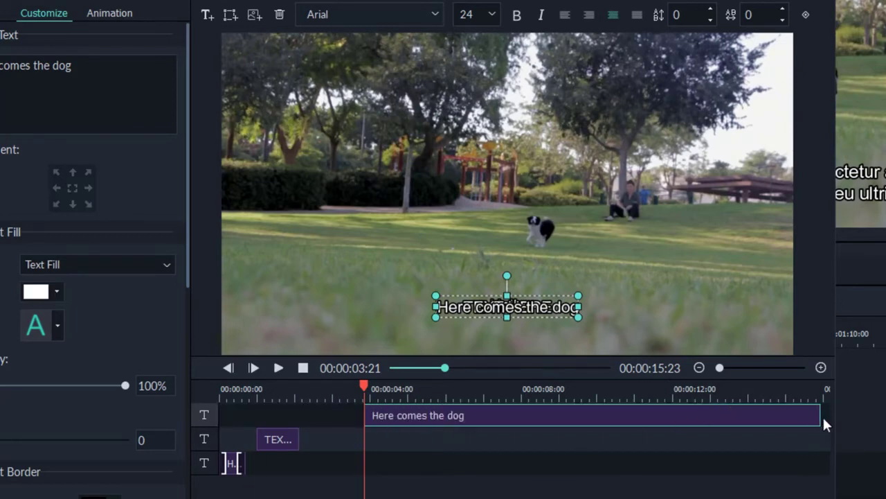
left_click_drag(818, 414, 468, 434)
left_click_drag(364, 388, 143, 396)
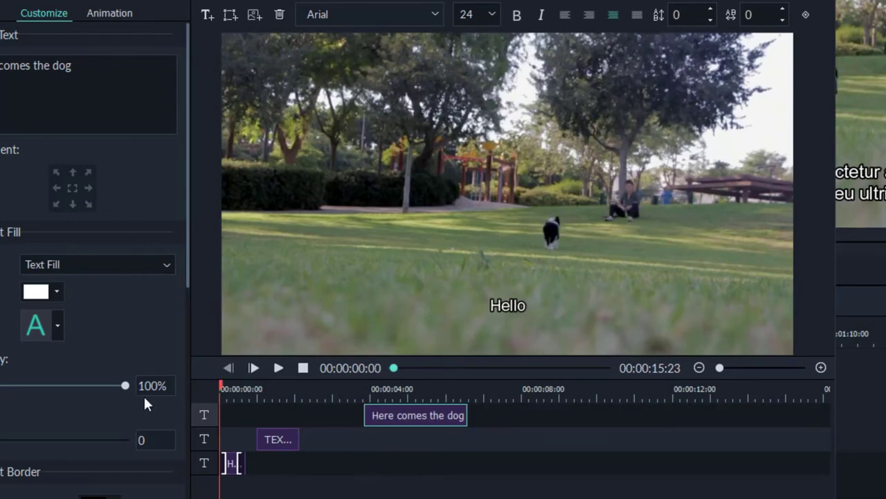
key("space")
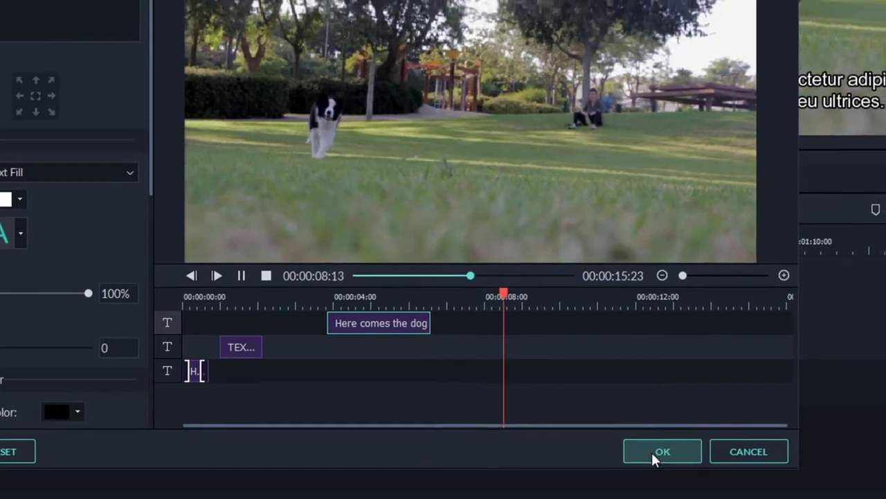
left_click(672, 437)
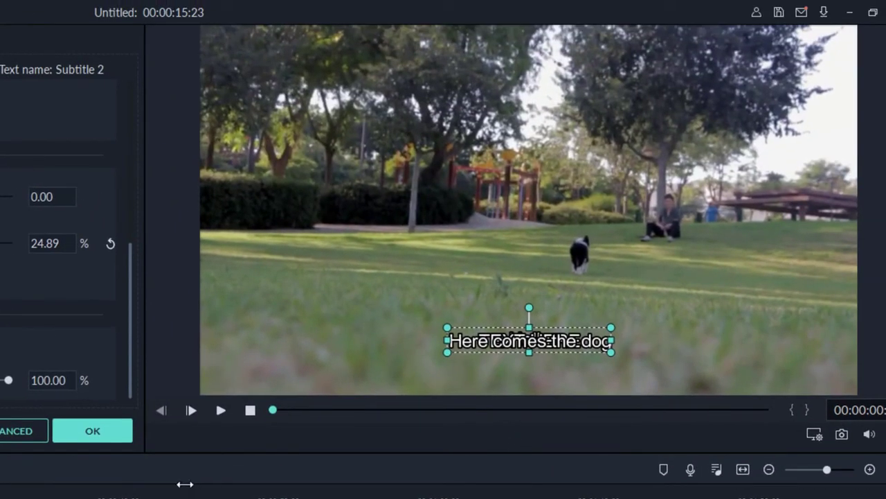
Play the subtitled dog video in the main preview, pause it during the third subtitle and accept the title edit
left_click_drag(274, 409, 334, 412)
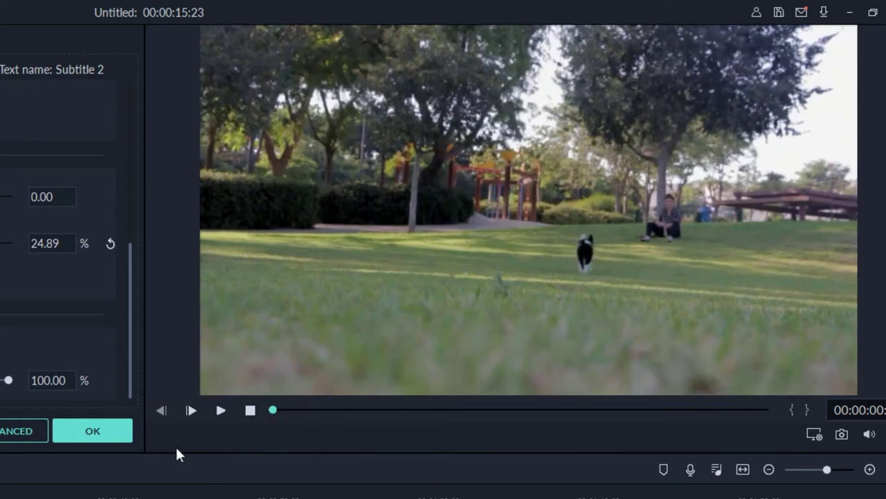
left_click(221, 410)
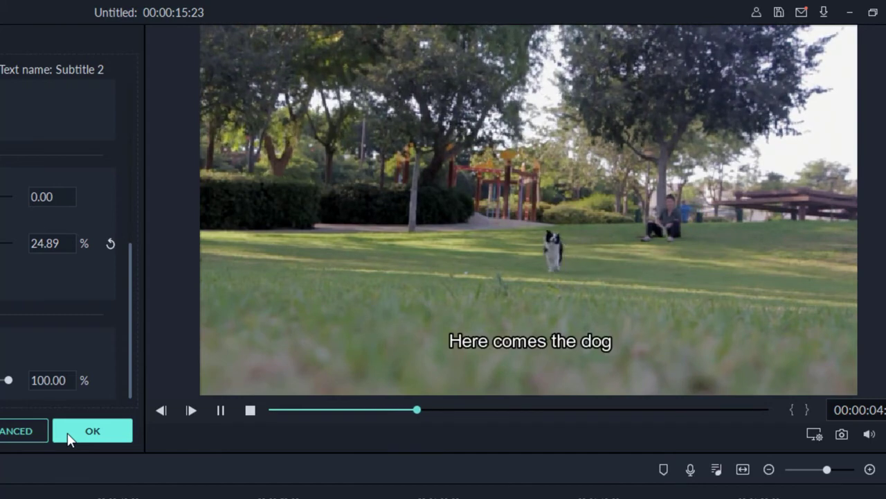
key("space")
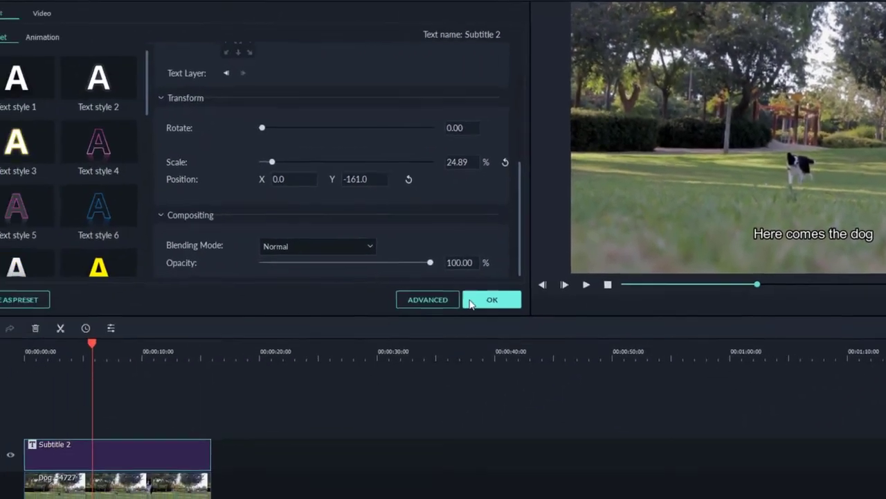
left_click(64, 433)
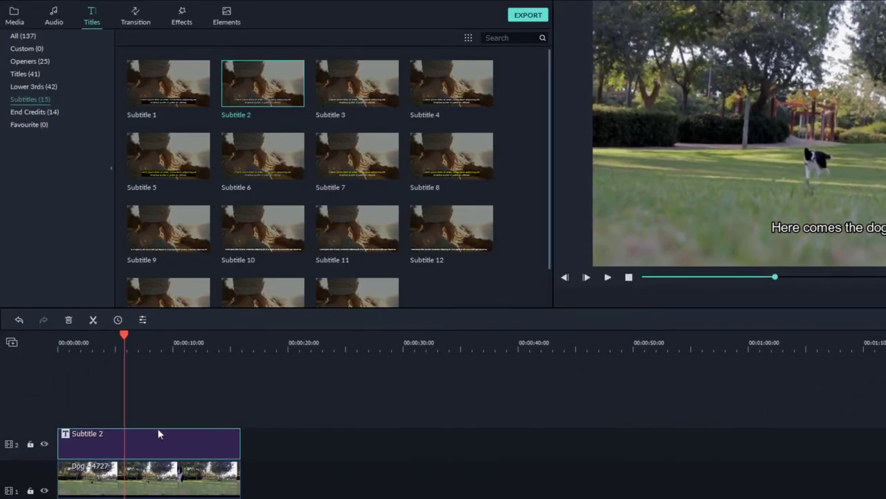
Delete the edited subtitle, add a fresh Subtitle 2 at the start of the second track and open its advanced text edit
key("Delete")
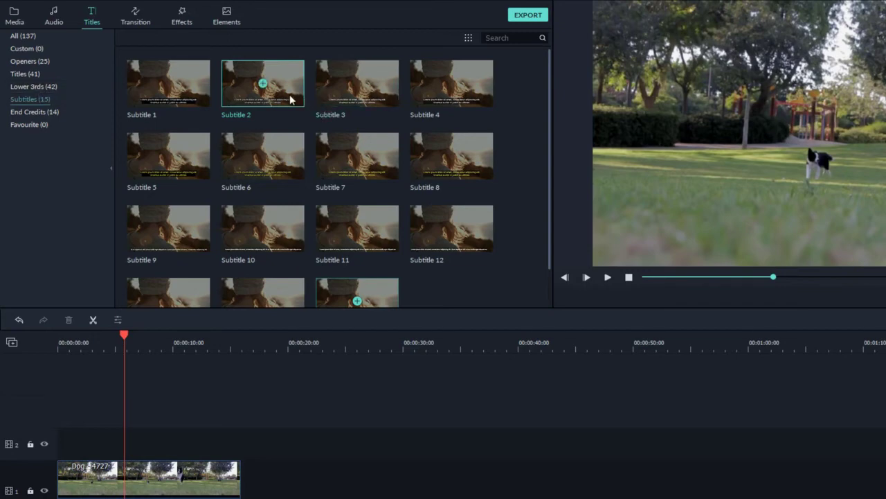
left_click_drag(285, 102, 97, 449)
double_click(96, 449)
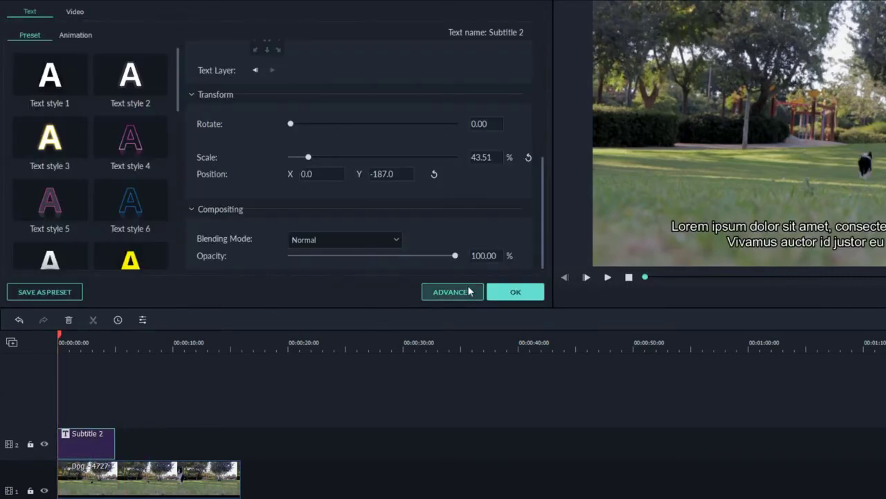
left_click(452, 292)
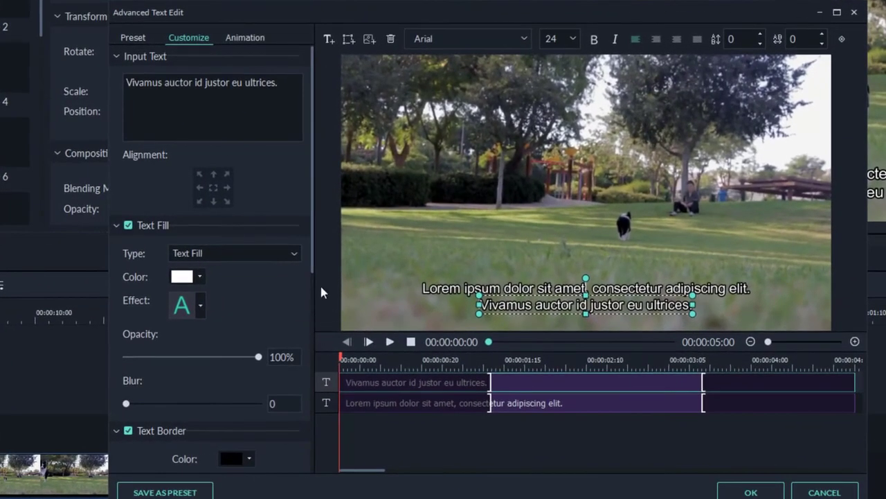
Give the "Vivamus auctor id justor eu ultrices." line a Gradient Fill running from blue to dark red
left_click(296, 251)
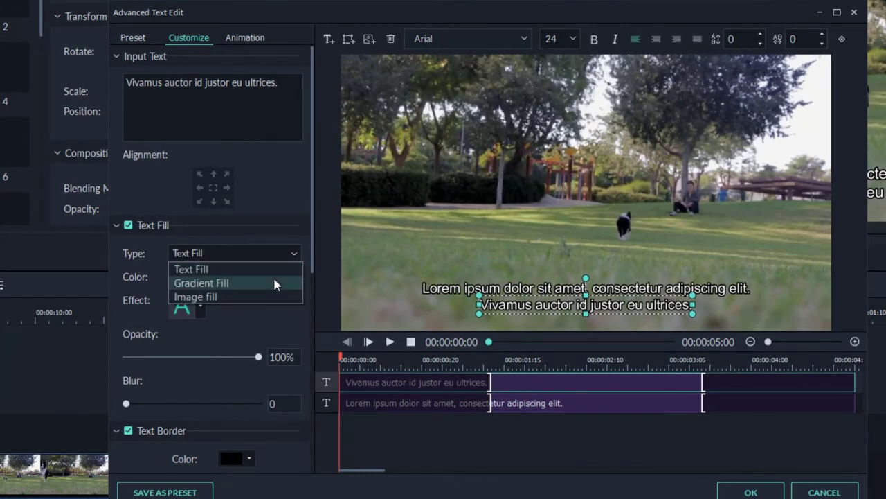
left_click(274, 283)
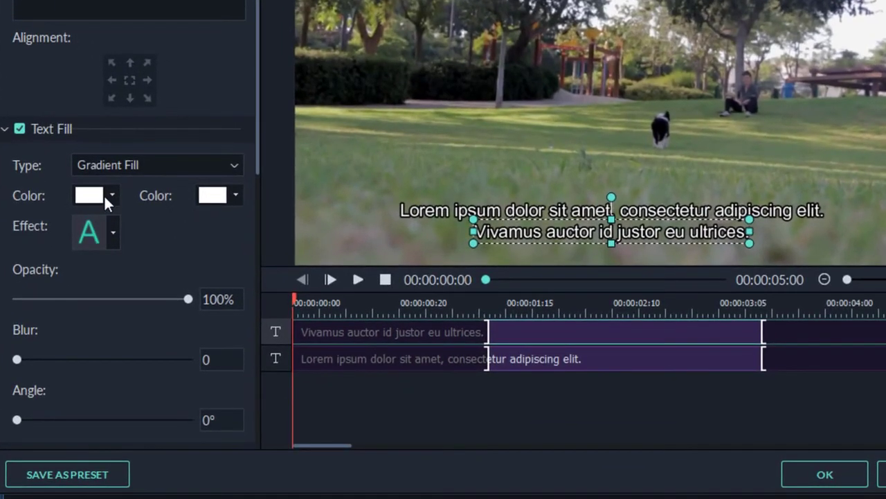
left_click(109, 197)
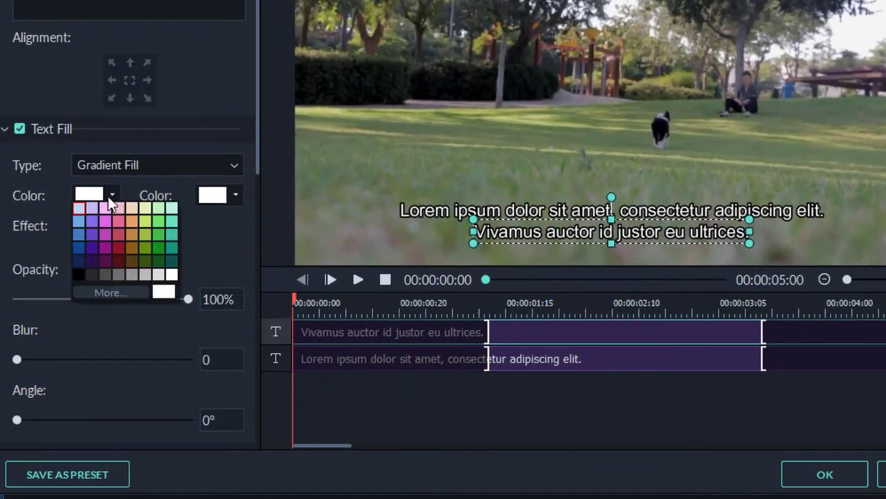
left_click(81, 234)
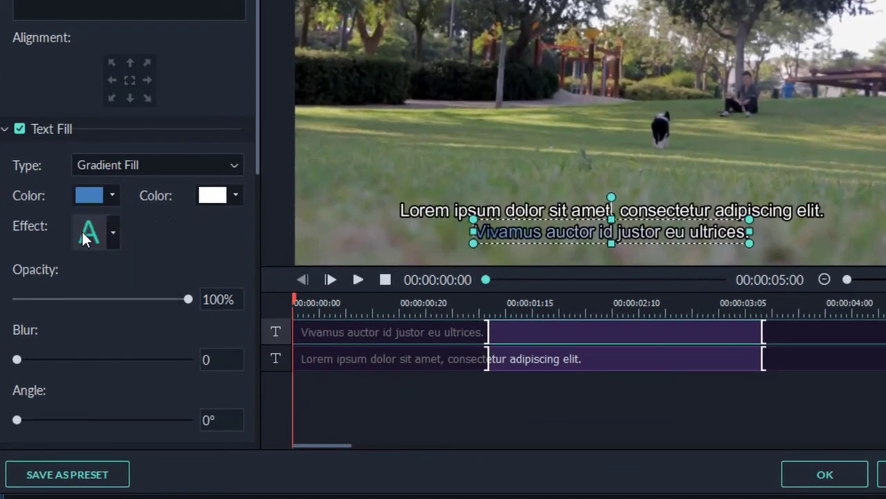
left_click(236, 196)
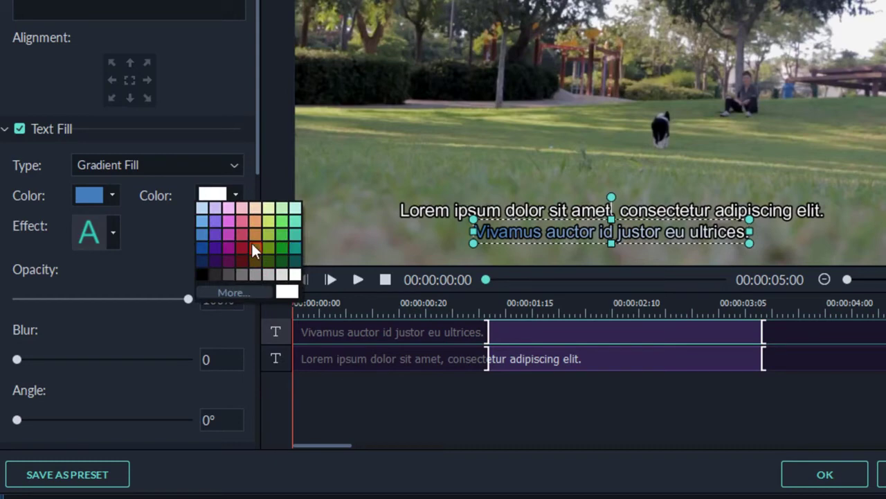
left_click(244, 244)
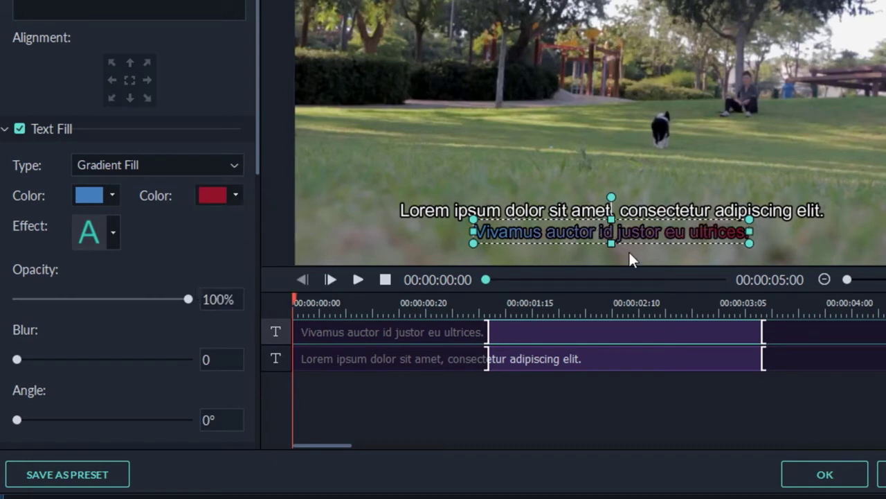
Delete the "Lorem ipsum" line and turn the remaining line into an enlarged "auctor" near the middle of the frame
left_click(720, 219)
key("Delete")
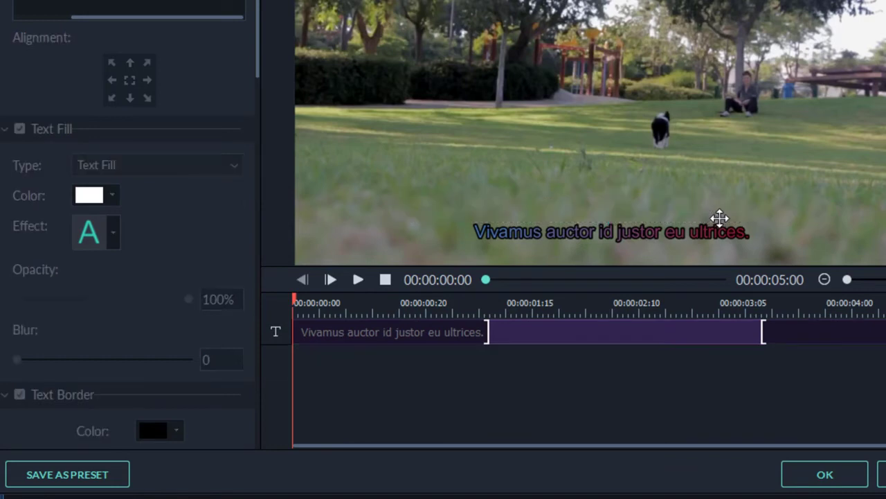
left_click(661, 230)
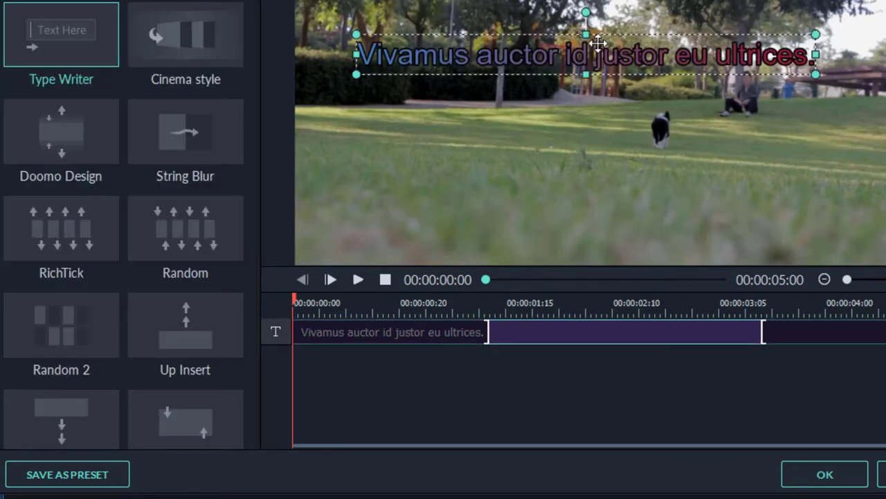
left_click_drag(556, 55, 692, 55)
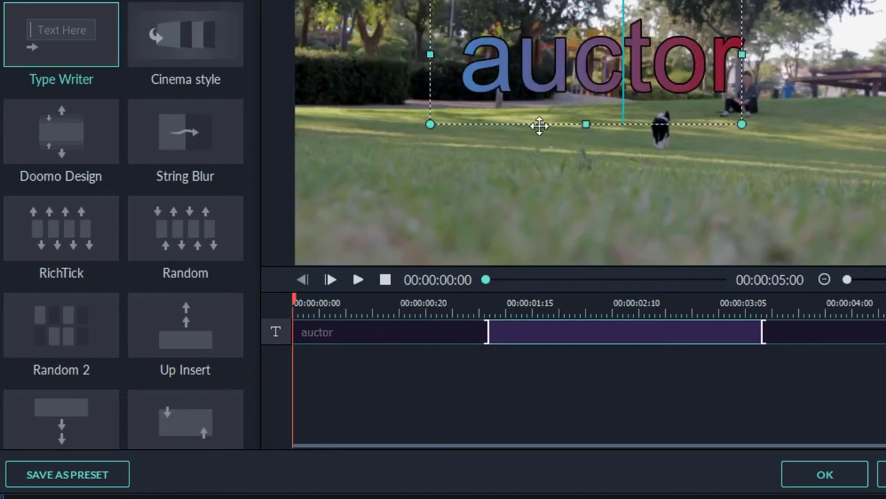
left_click_drag(540, 125, 548, 157)
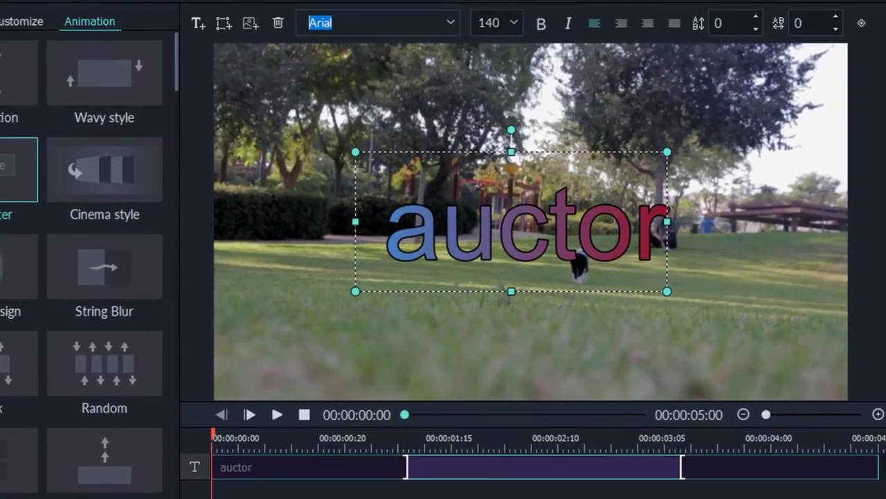
Set the font of the "auctor" text to Impact
type("imp")
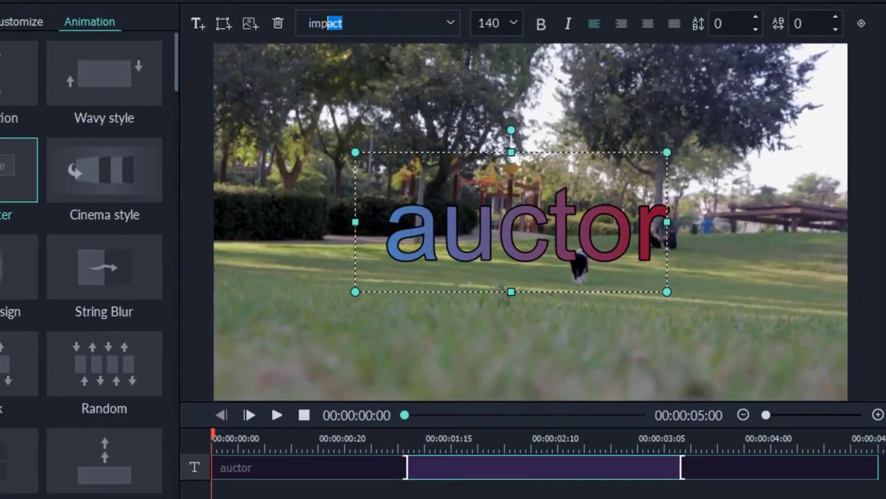
type("act")
key("Return")
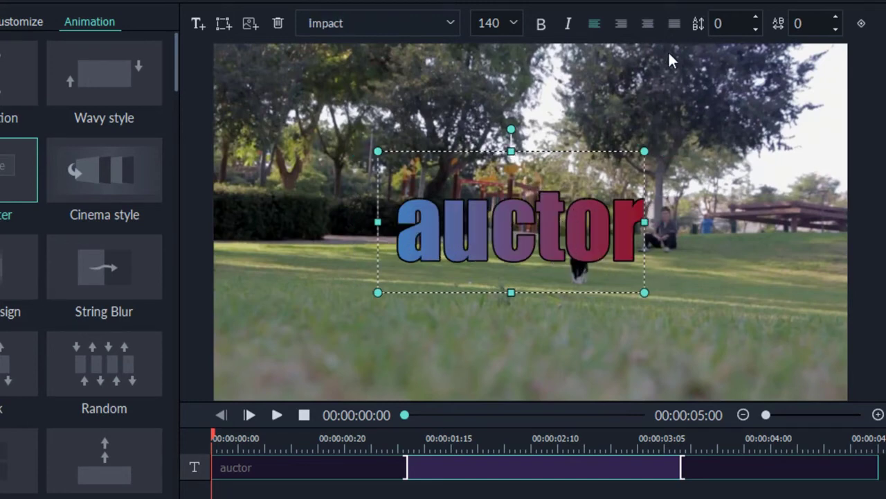
Change the second gradient colour of the "auctor" text to teal green
left_click(22, 24)
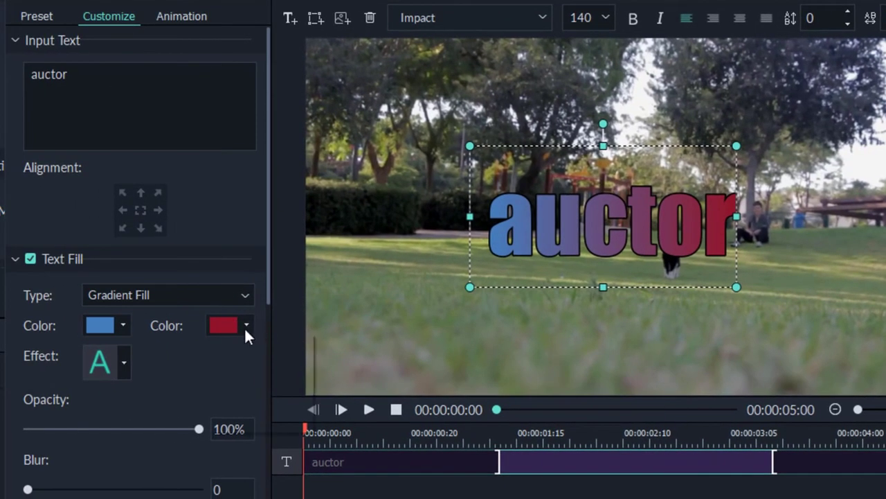
left_click(246, 326)
left_click(303, 375)
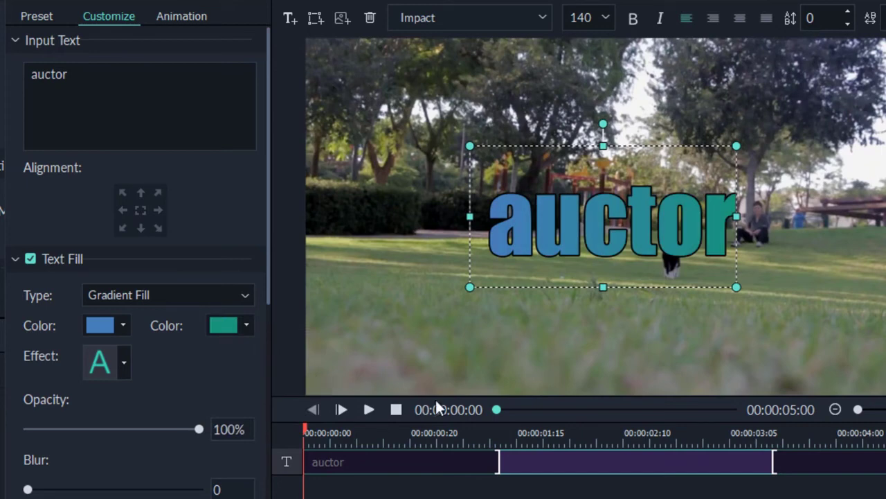
Switch the "auctor" text to Image fill using animals-731213_1920 from the files > Images folder, and nudge the text slightly upward
left_click(165, 290)
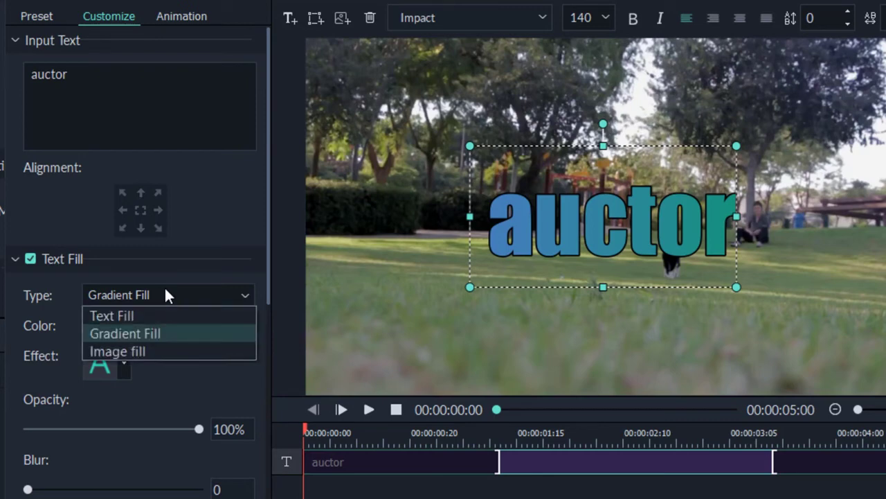
left_click(160, 350)
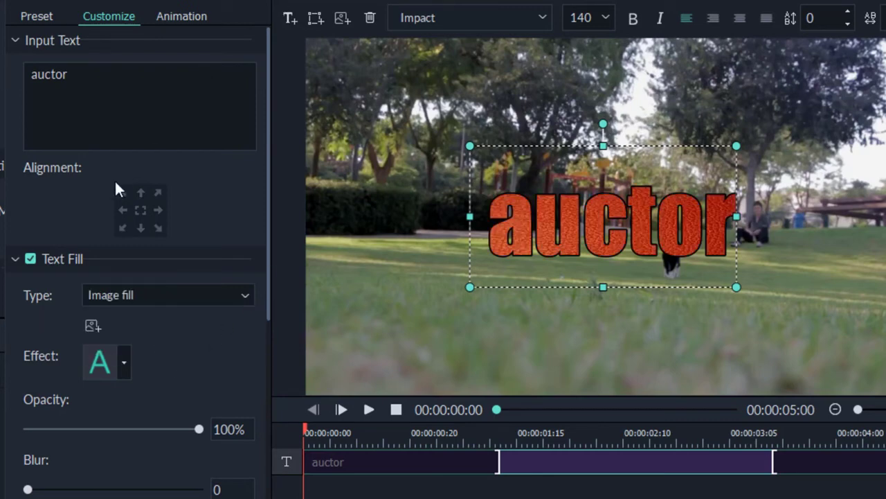
left_click(93, 326)
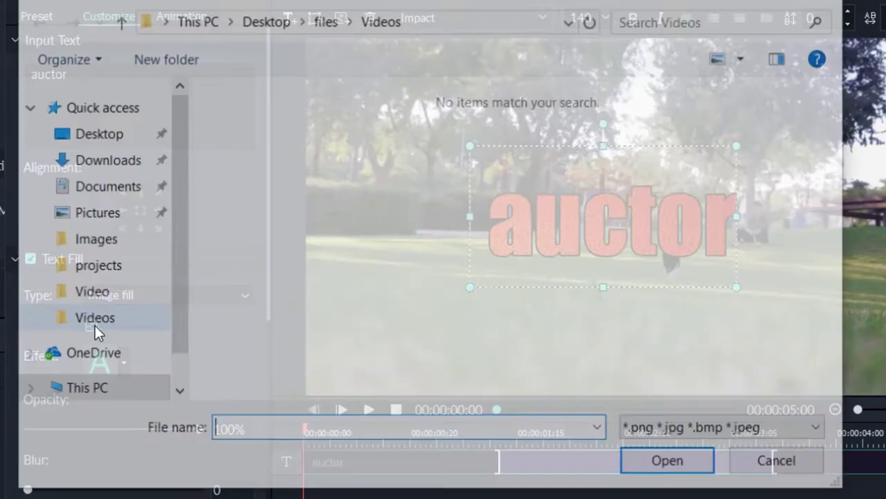
left_click(319, 21)
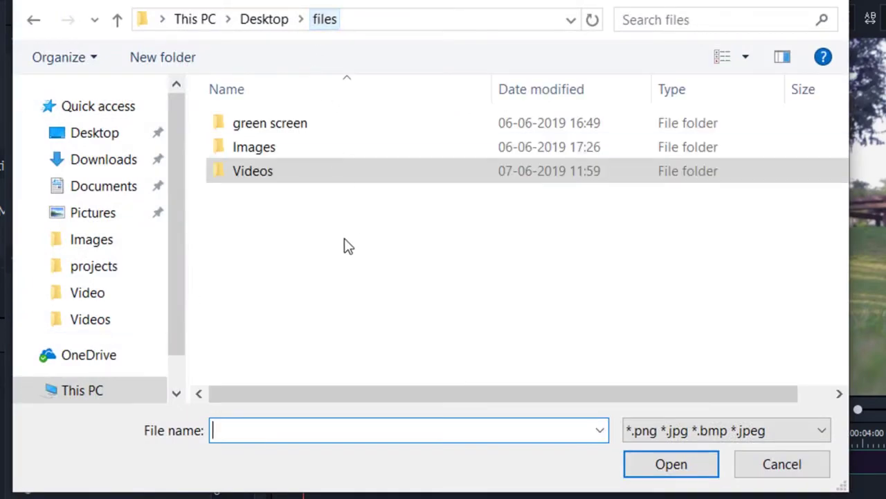
double_click(282, 151)
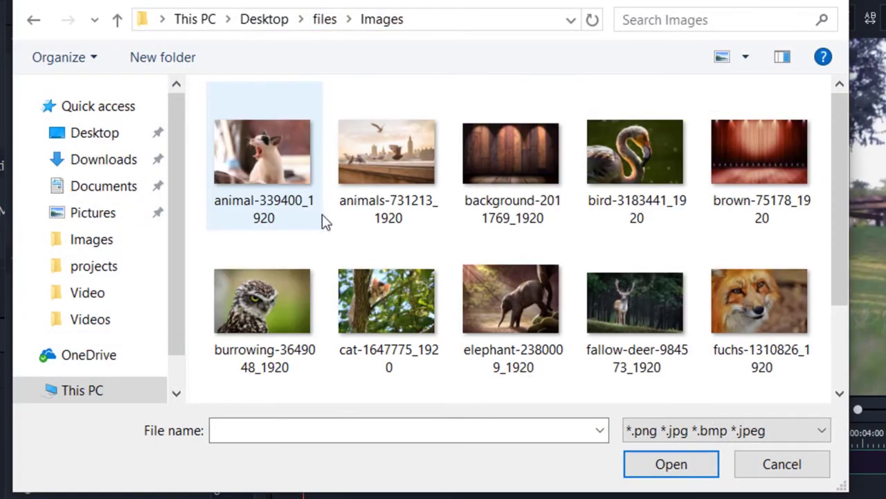
double_click(407, 161)
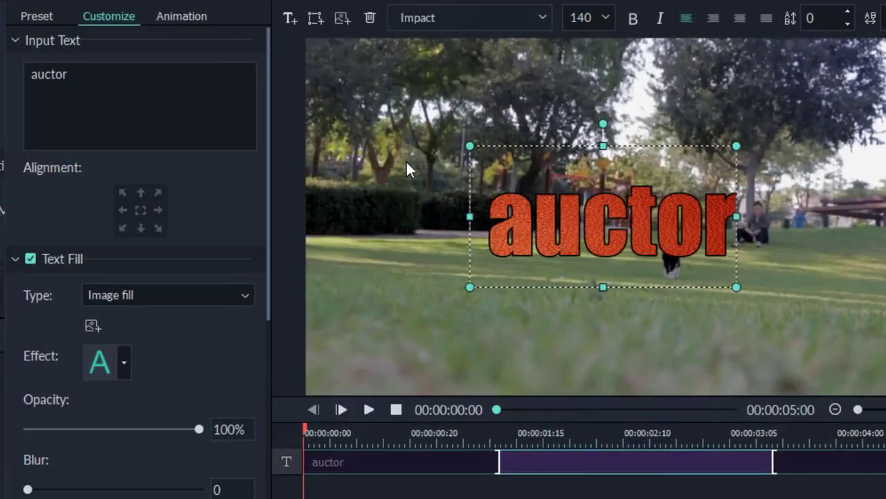
mouse_move(616, 232)
left_mouse_down()
mouse_move(616, 255)
mouse_move(617, 221)
left_mouse_up()
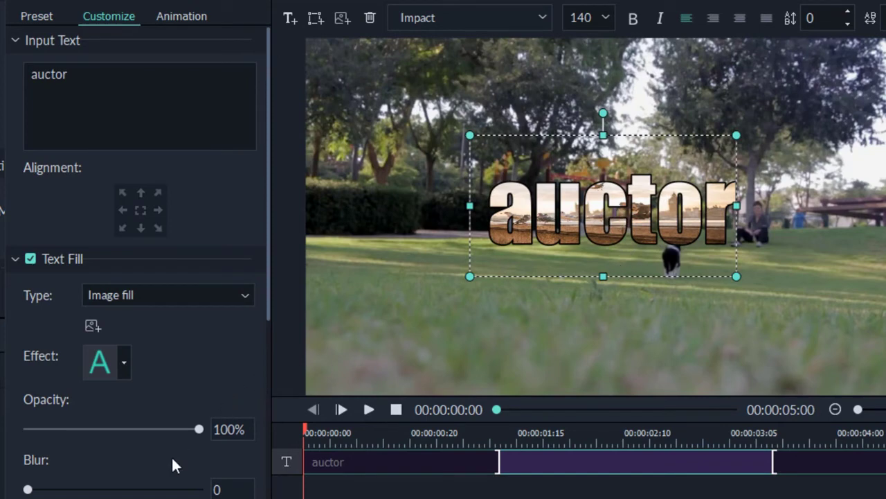
Lower the text fill's opacity to 93%, add a slight blur and accept the title edit
left_click_drag(192, 430, 184, 399)
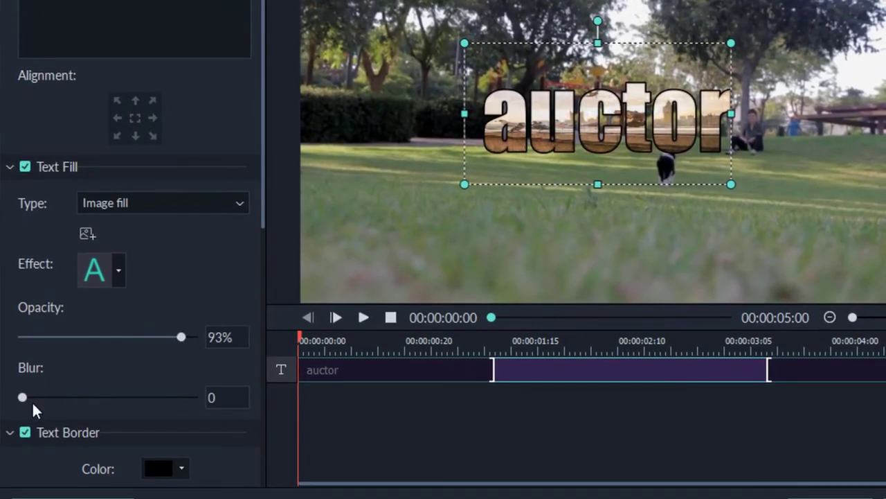
mouse_move(32, 401)
left_mouse_down()
mouse_move(72, 405)
mouse_move(41, 398)
left_mouse_up()
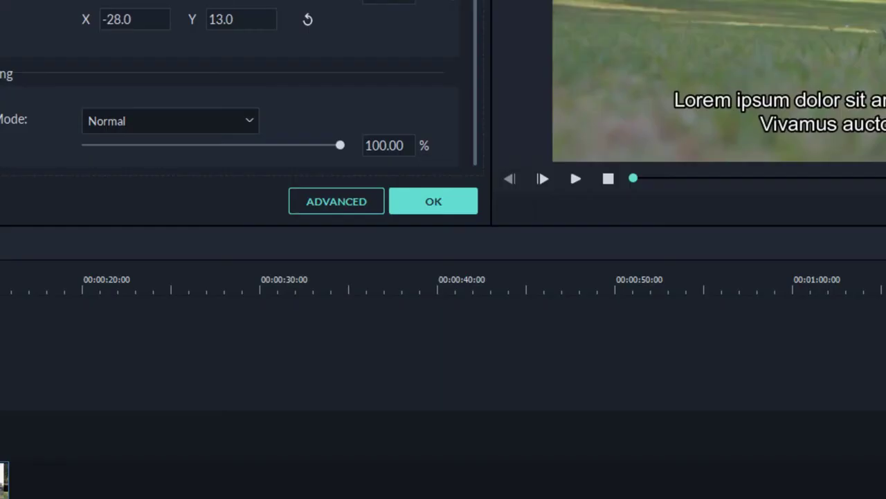
left_click(434, 200)
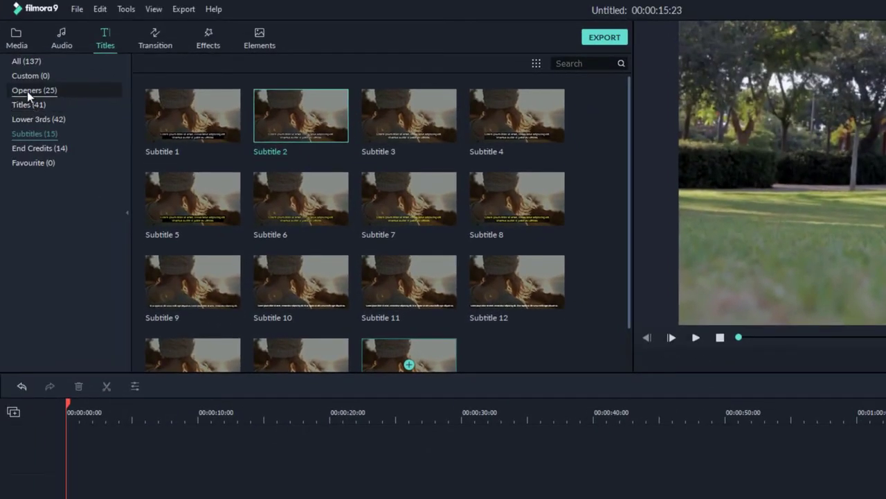
Add Opener 8 from the Openers titles at the start of the second track and open its advanced text edit
left_click(26, 90)
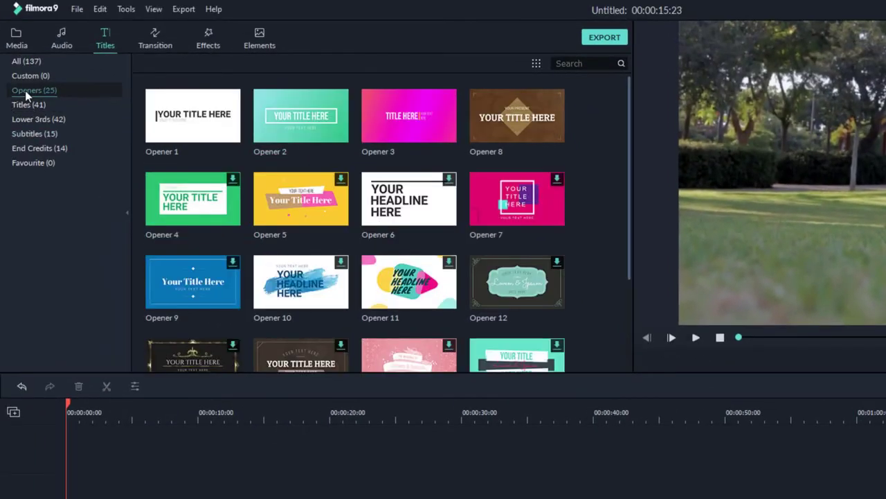
left_click(518, 129)
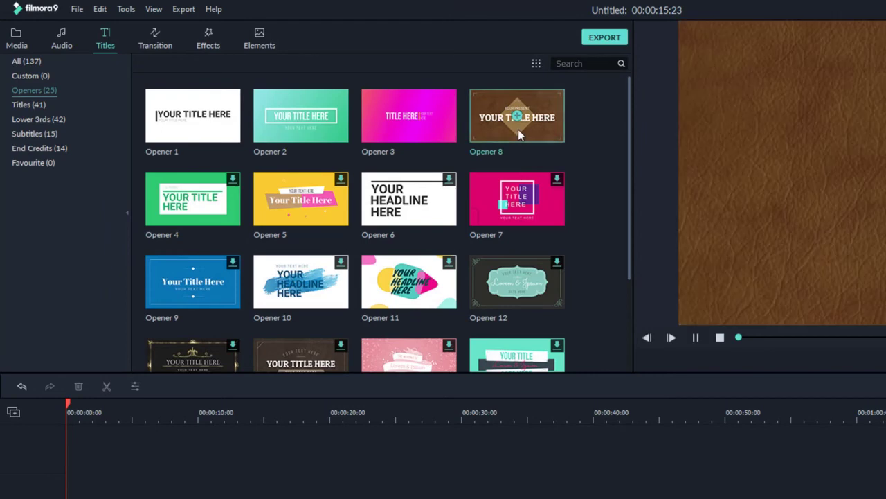
left_click_drag(518, 130, 99, 498)
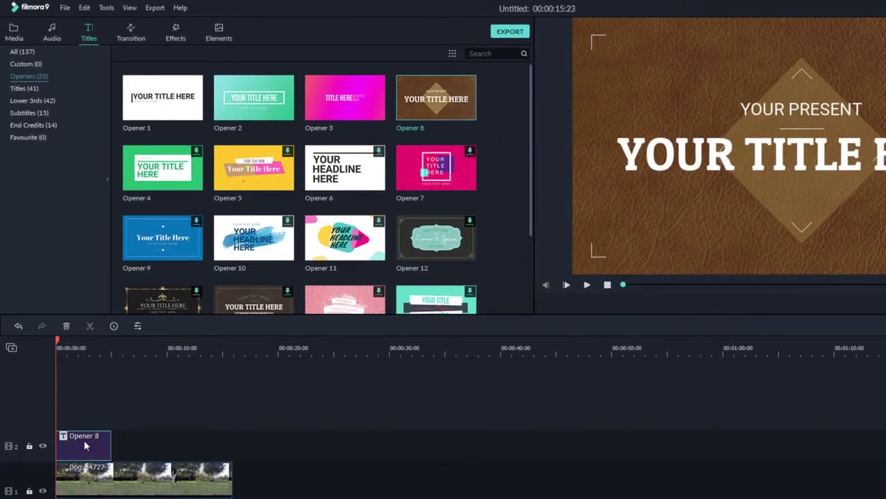
double_click(85, 444)
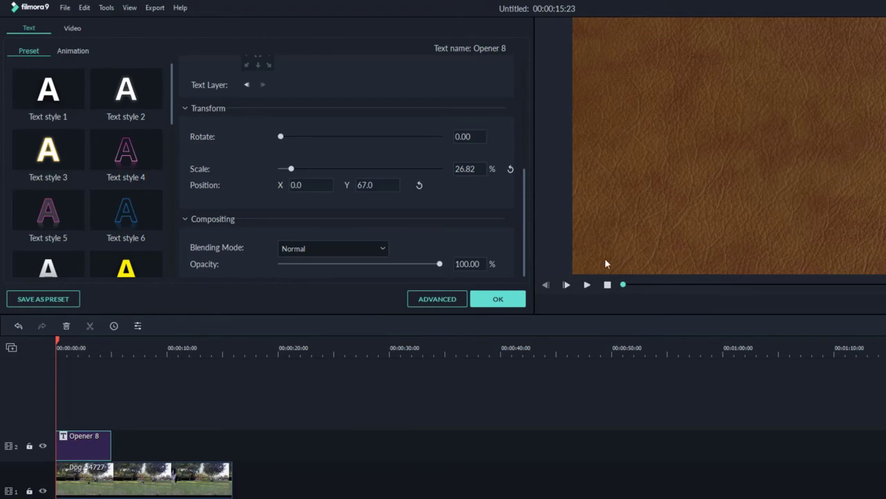
left_click(436, 299)
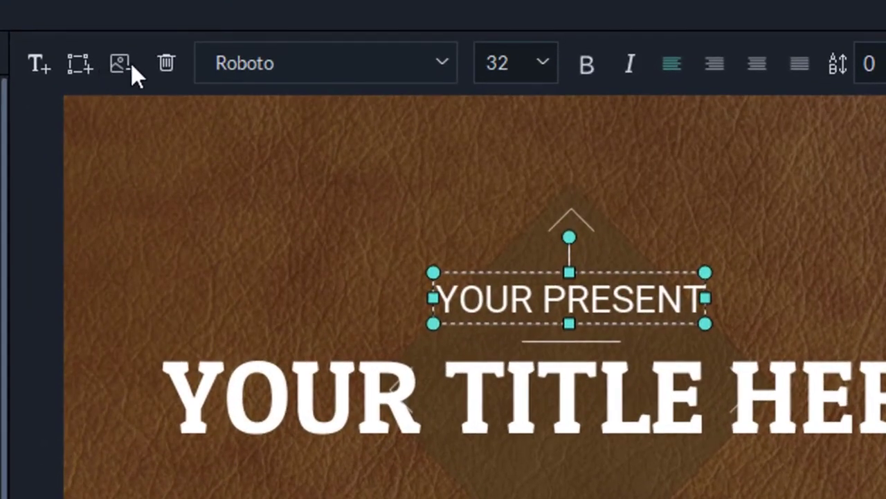
Insert the animals-731213_1920 image into the opener title, stretch it across the full frame width and place it beneath both text layers
left_click(124, 62)
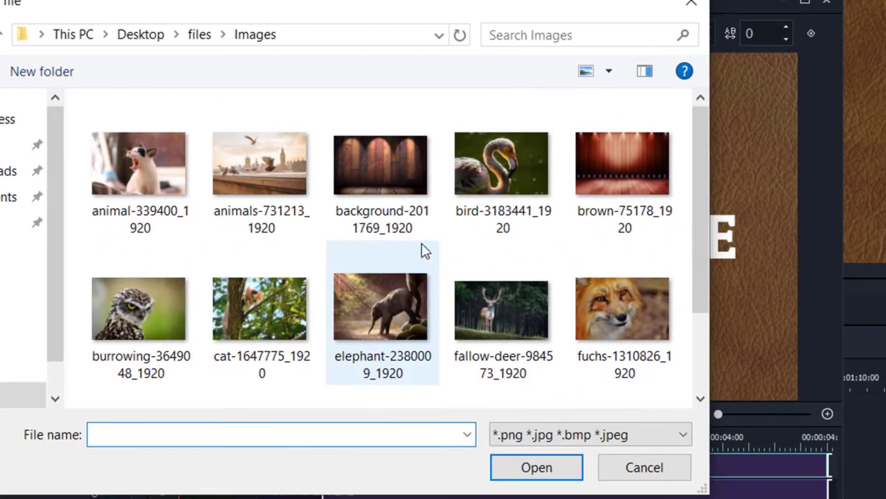
double_click(293, 173)
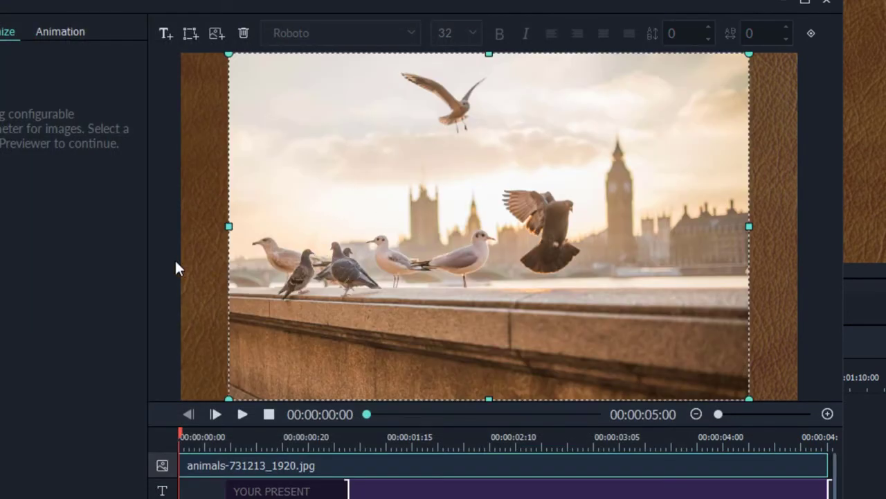
left_click_drag(225, 226, 172, 232)
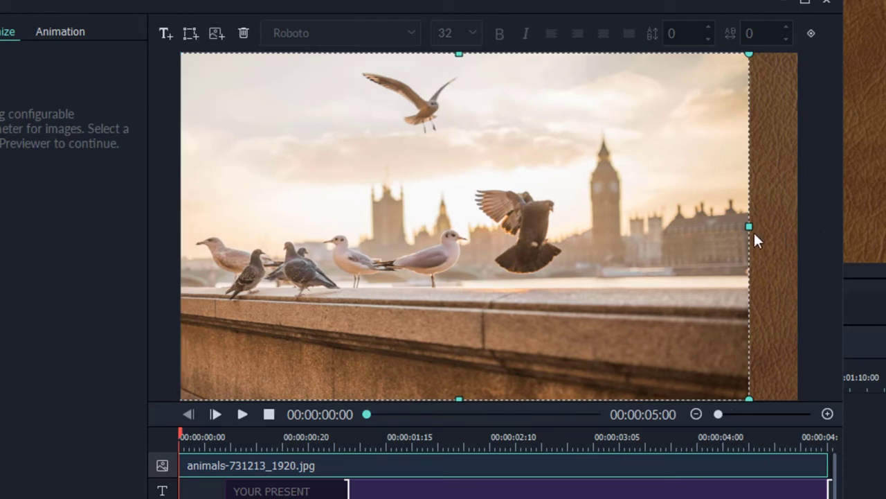
left_click_drag(757, 225, 773, 233)
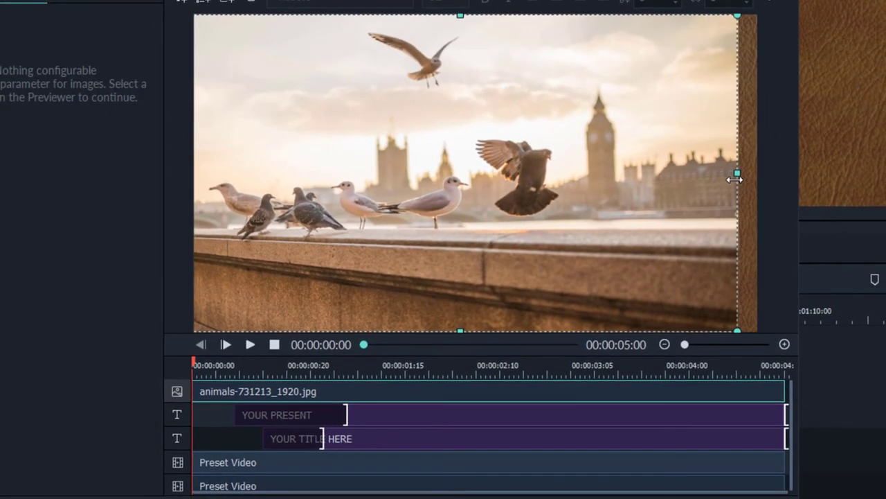
left_click_drag(735, 180, 754, 179)
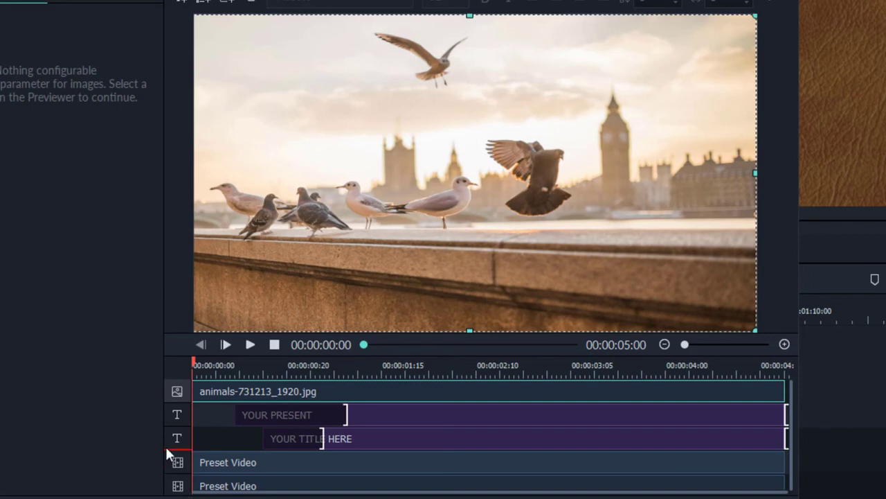
left_click_drag(166, 446, 165, 446)
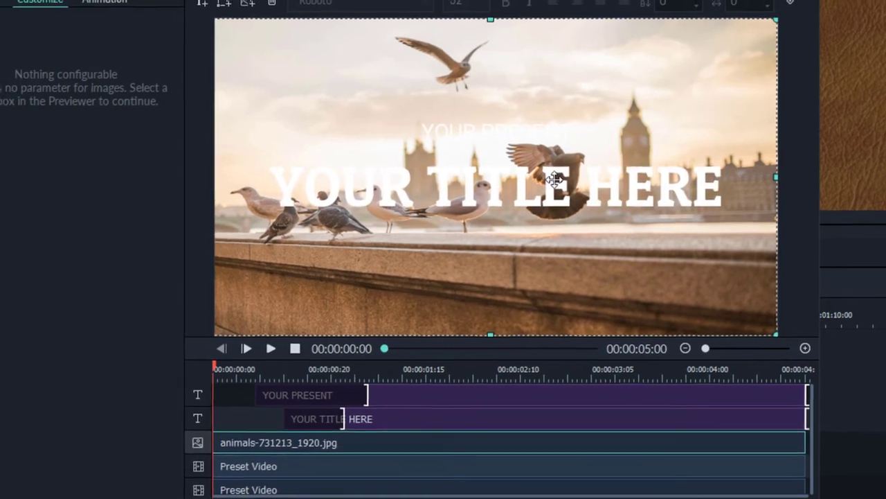
Change the fill colour of the "YOUR TITLE HERE" text to purple
double_click(533, 175)
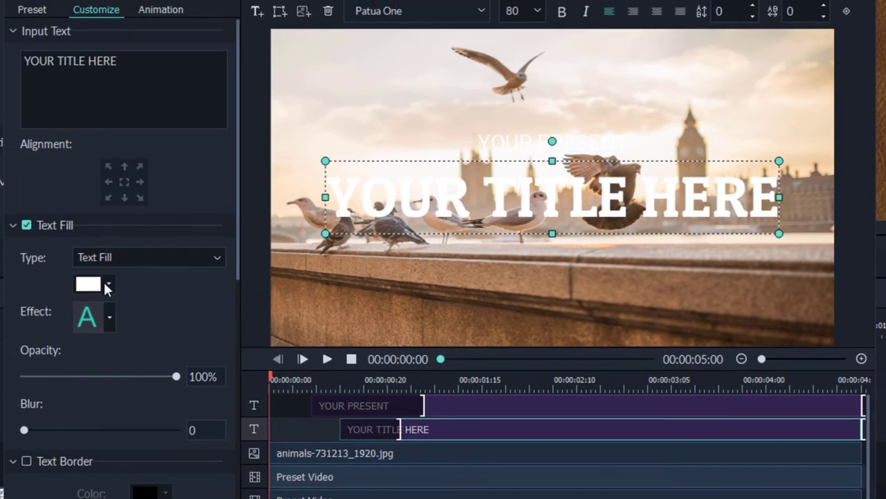
left_click(105, 285)
left_click(106, 336)
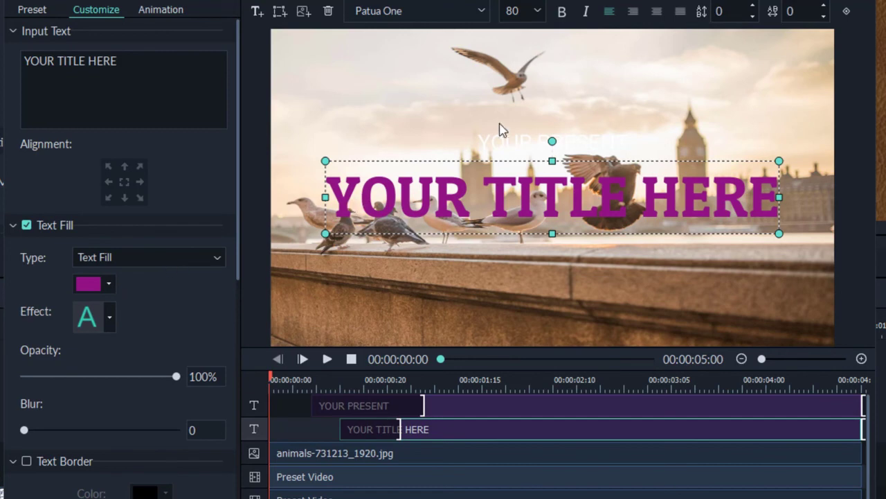
Change the fill colour of the "YOUR PRESENT" text to blue and cancel the opener title edit
left_click(516, 145)
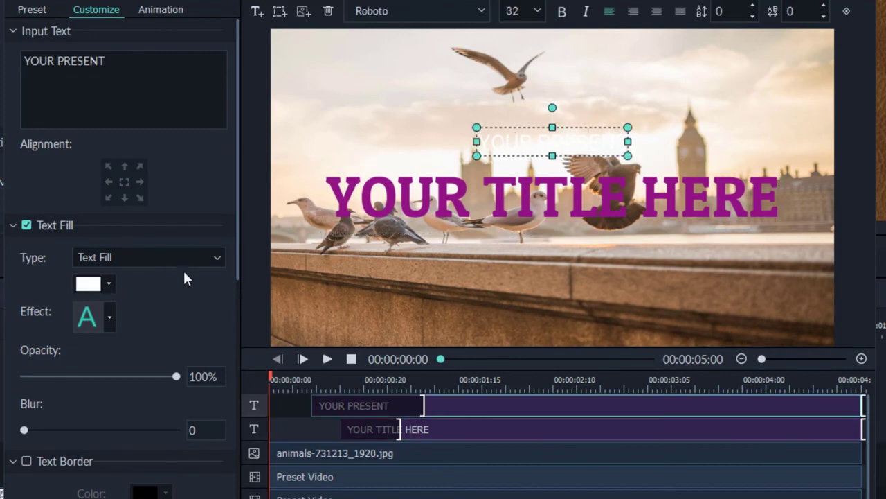
left_click(107, 284)
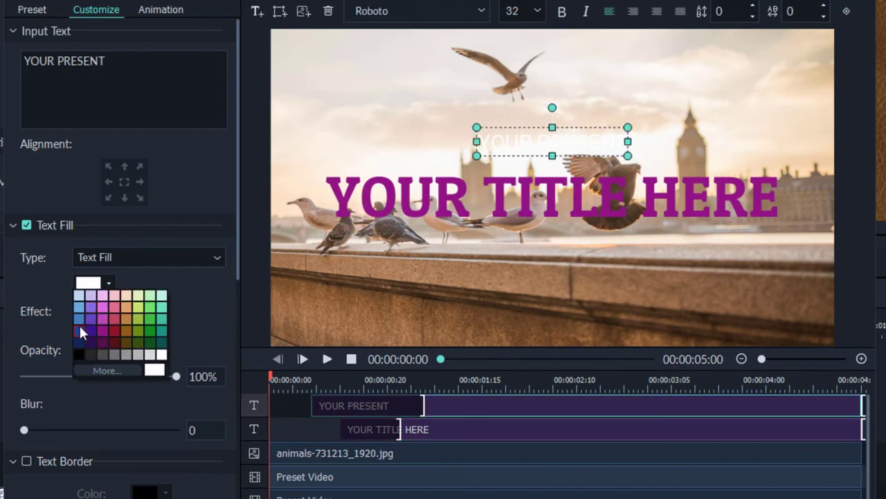
left_click(79, 324)
left_click(379, 99)
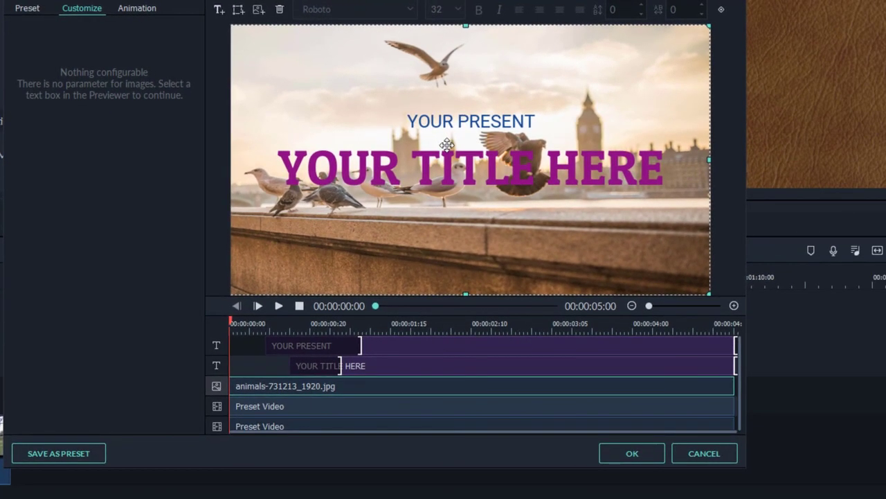
left_click(693, 457)
left_click(459, 232)
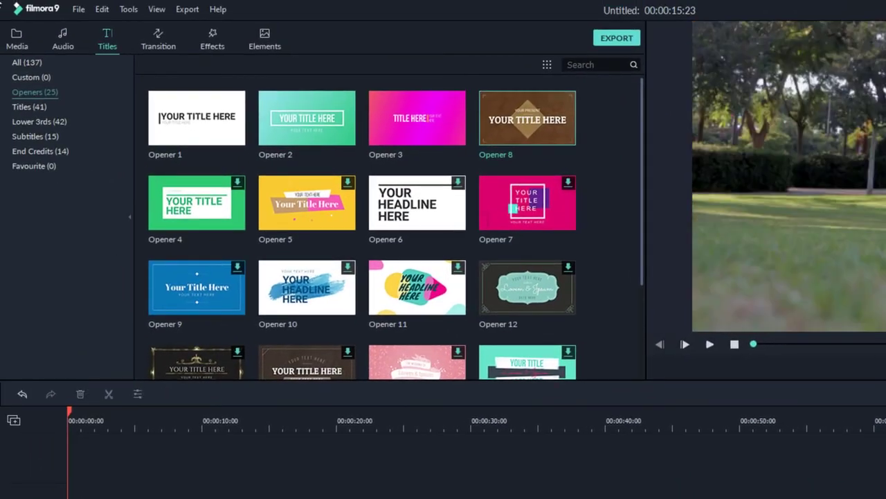
Add Subtitle 2 from the Subtitles titles at the start of the second track and open its advanced text edit
left_click(43, 121)
left_click(69, 137)
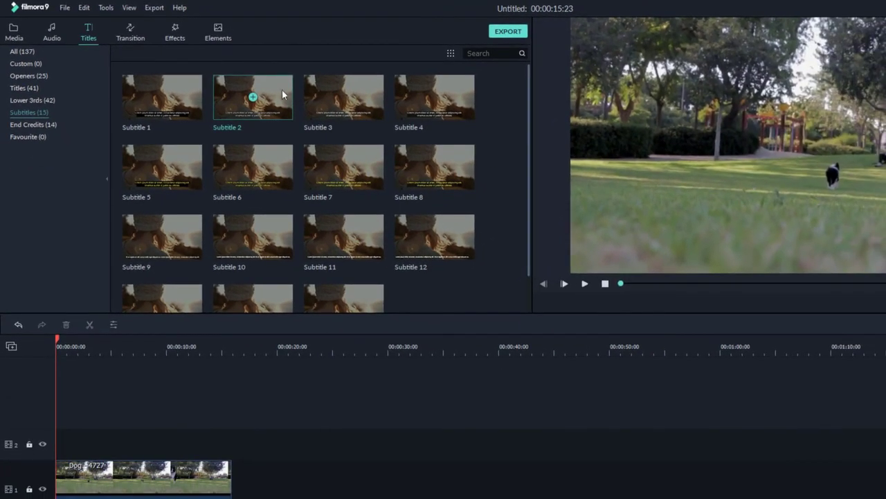
left_click_drag(308, 114, 324, 209)
left_click_drag(266, 173, 28, 455)
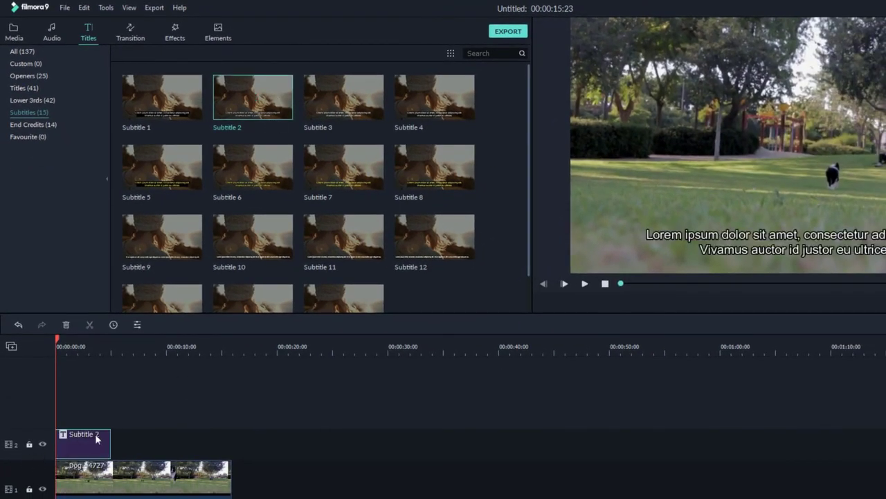
double_click(95, 434)
left_click(428, 296)
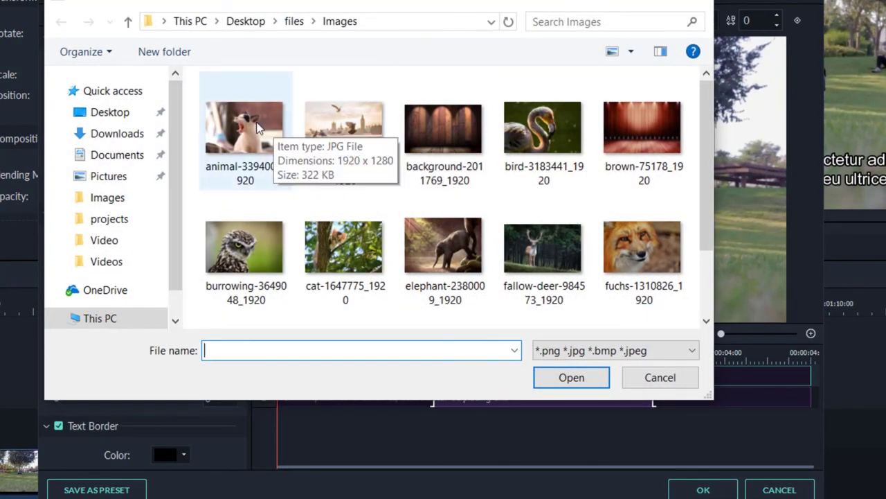
Insert the animal-339400_1920 image into the subtitle title, shrink it and move it up above the subtitle lines
double_click(262, 127)
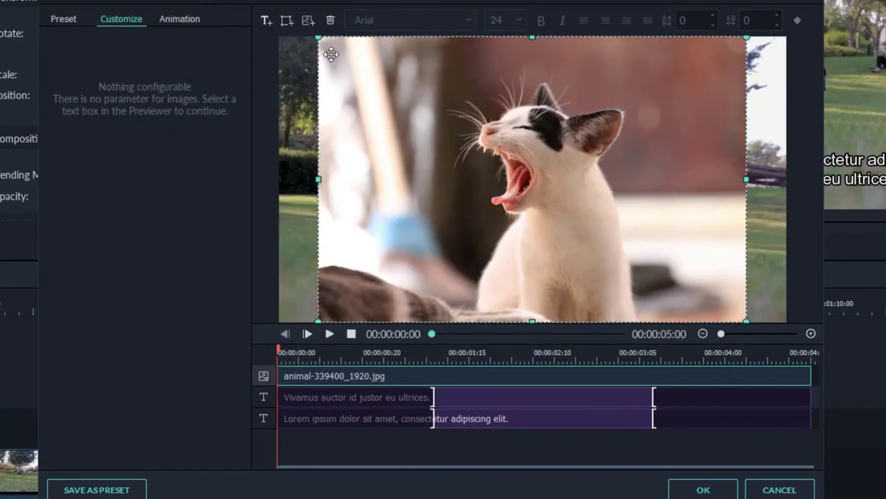
left_click_drag(318, 38, 635, 248)
left_click_drag(681, 286, 640, 169)
Delete both subtitle text lines, keeping only the cat image in the title
left_click(587, 280)
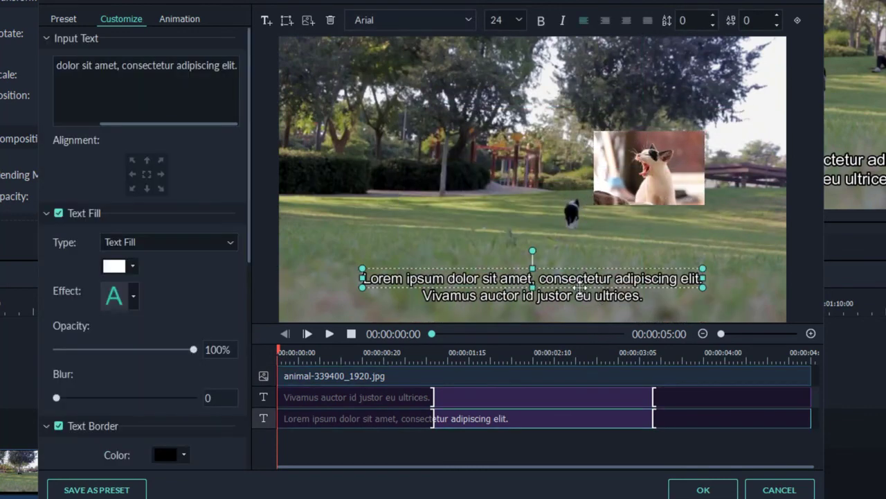
key("Delete")
left_click(582, 297)
key("Delete")
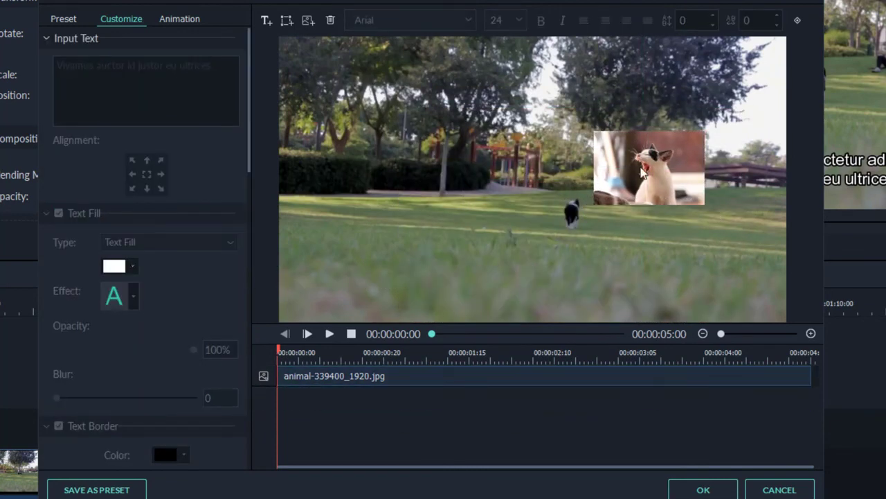
Shrink the cat image further into the video frame's upper-right corner, accept the title edit and play the result
left_click(604, 159)
left_click_drag(594, 132, 741, 54)
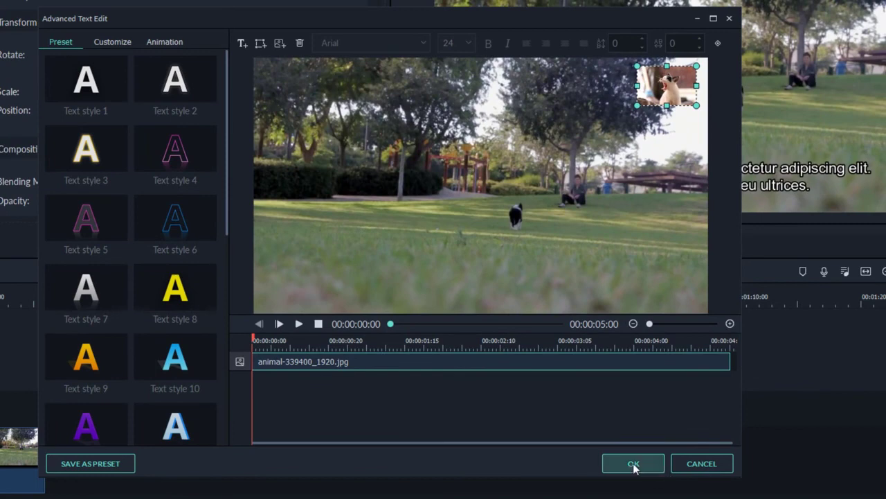
left_click(634, 463)
left_click(348, 242)
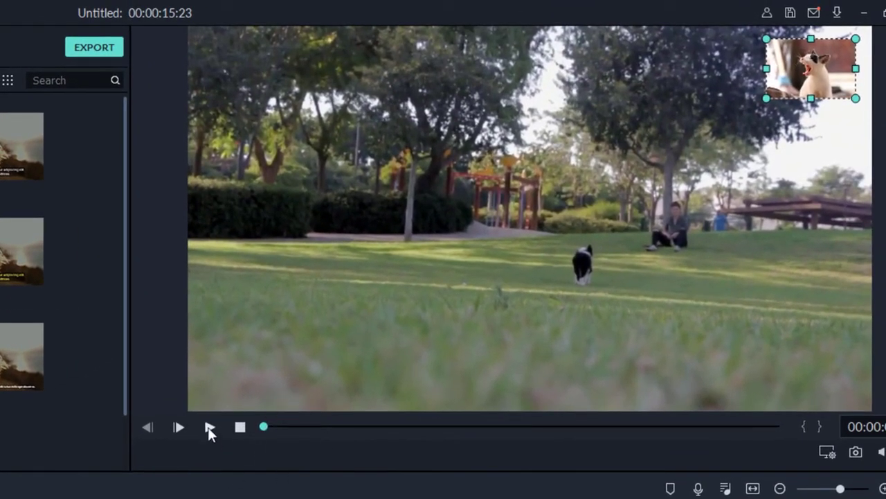
left_click(209, 426)
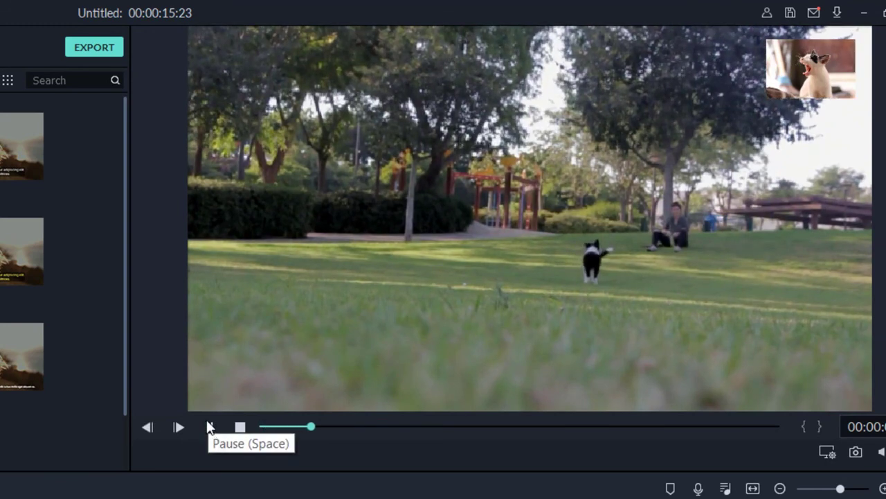